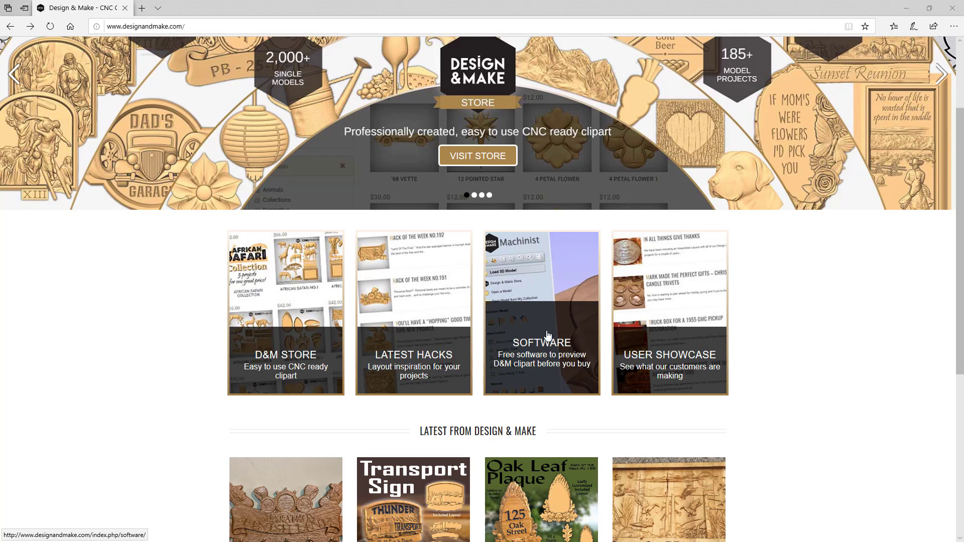
- Open the Design & Make Machinist software page and view the free starter content in the store
left_click(547, 335)
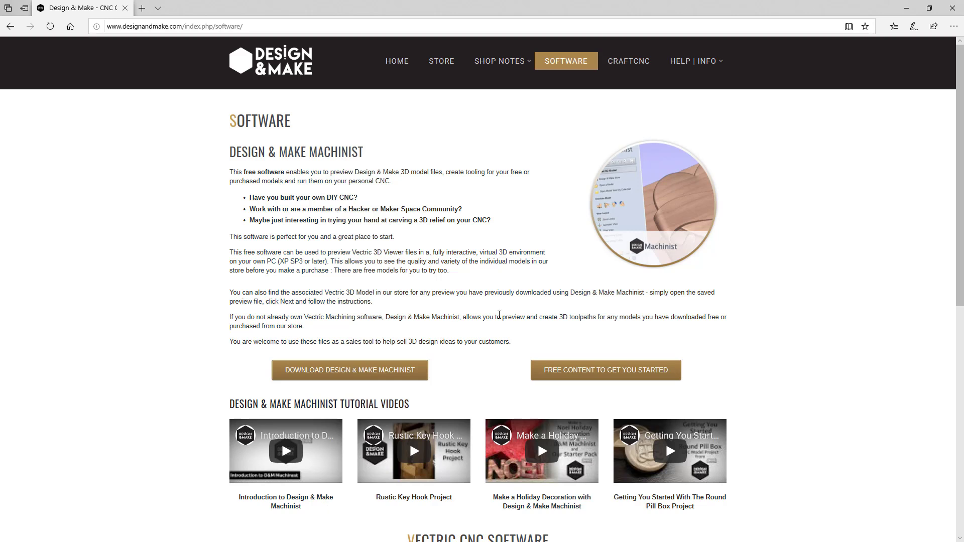
left_click(586, 372)
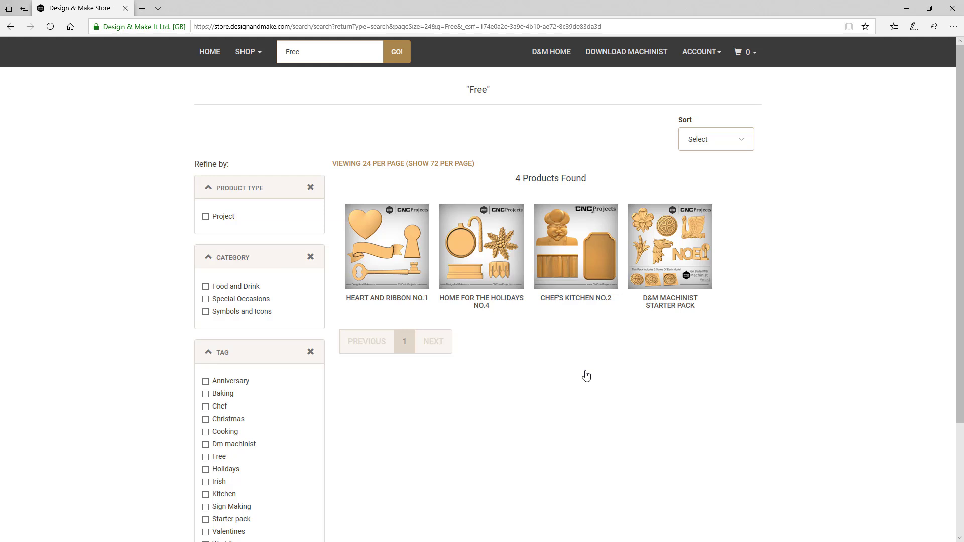
- Open the store's Individual Models section and open the Vintage Truck 3 product page
left_click(703, 56)
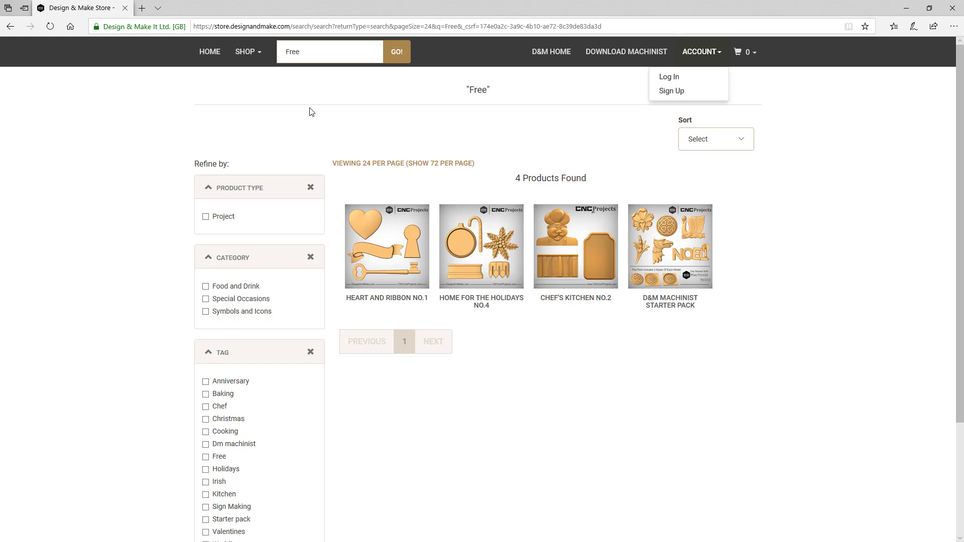
left_click(245, 57)
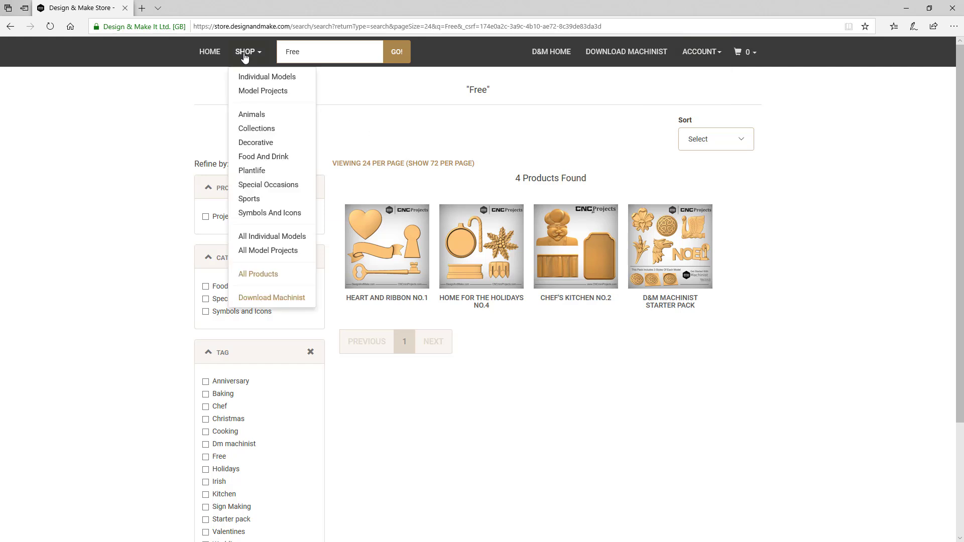
left_click(257, 78)
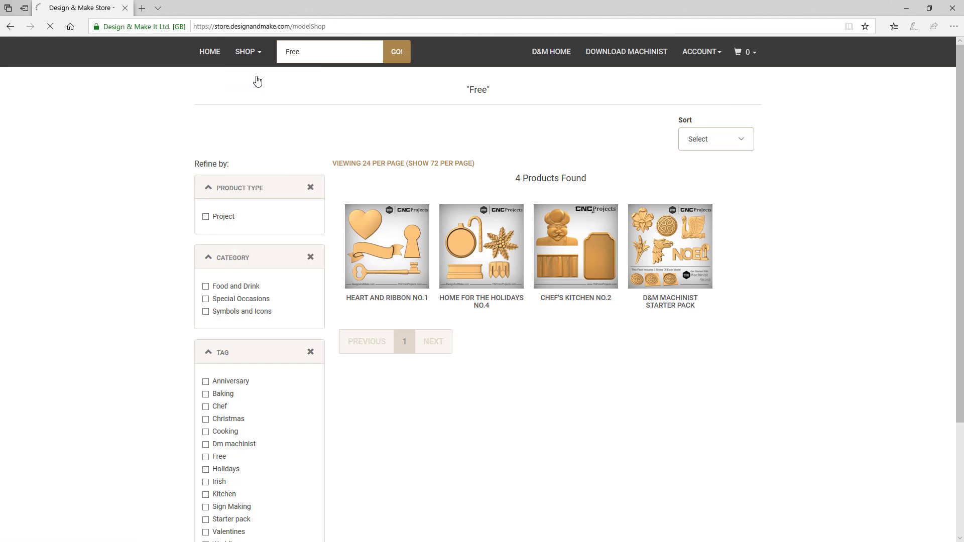
scroll(461, 299, "down", 3)
left_click(588, 321)
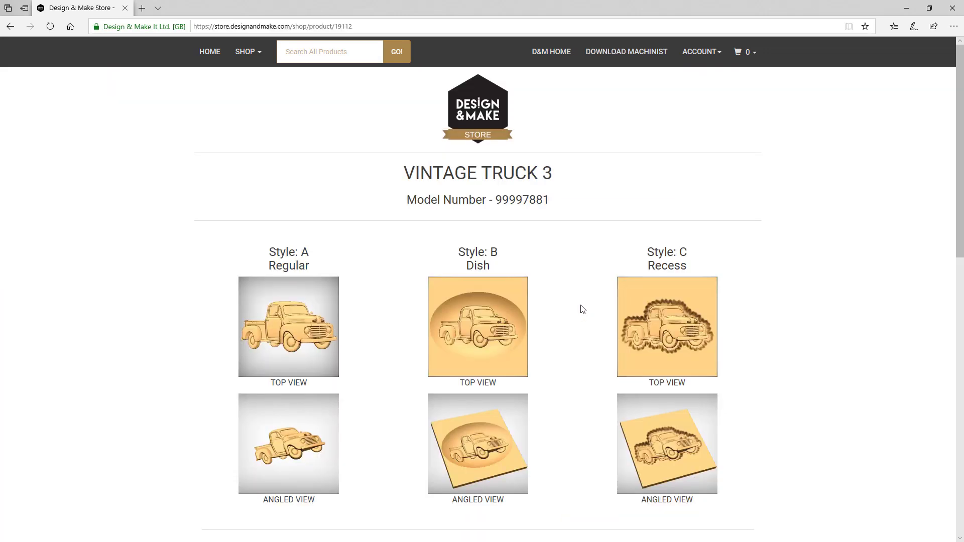
- Review the Vintage Truck 3 product page's previews, outlines, styles and prices
scroll(583, 310, "down", 8)
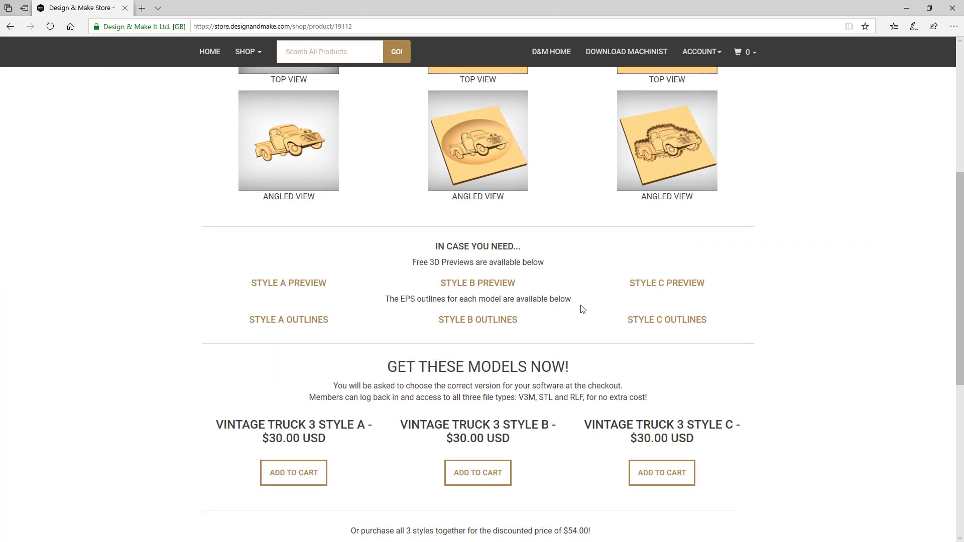
scroll(582, 309, "down", 5)
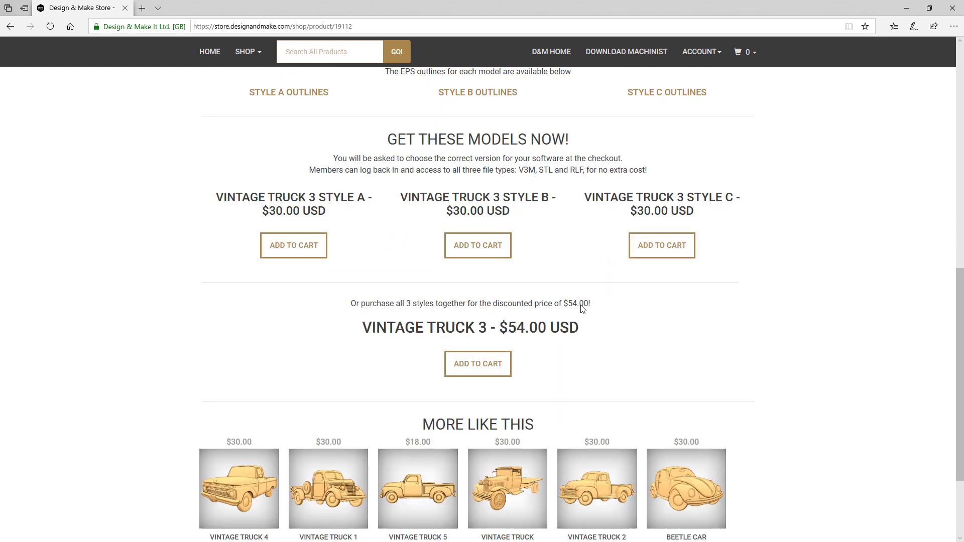
scroll(582, 310, "down", 1)
scroll(582, 309, "up", 14)
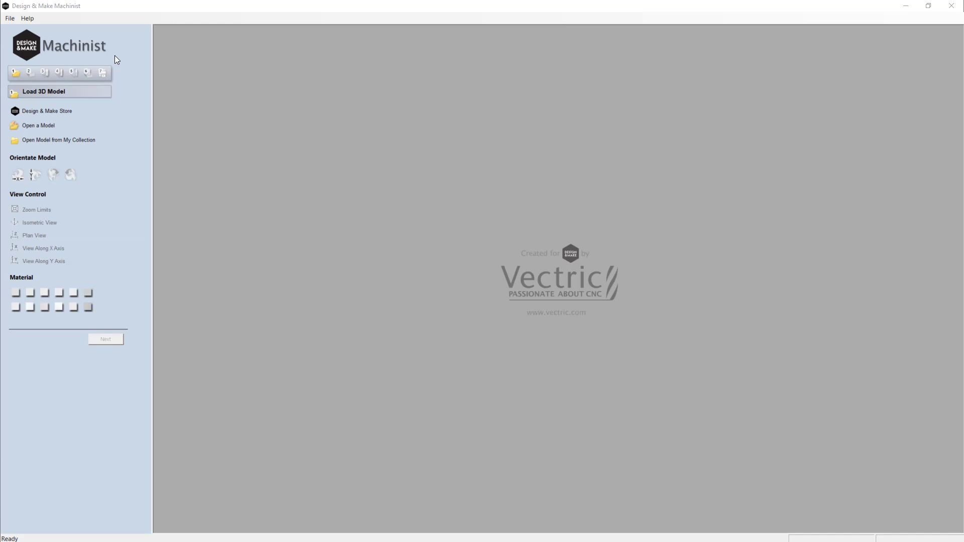
- Load the Fleur_A-TOOLPATH.v3m 3D model into Machinist
left_click(57, 92)
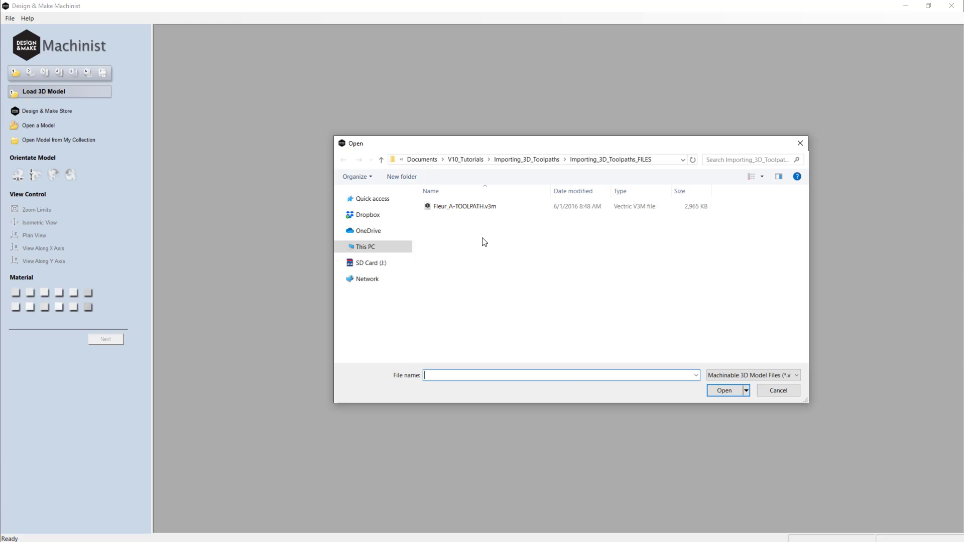
left_click(471, 208)
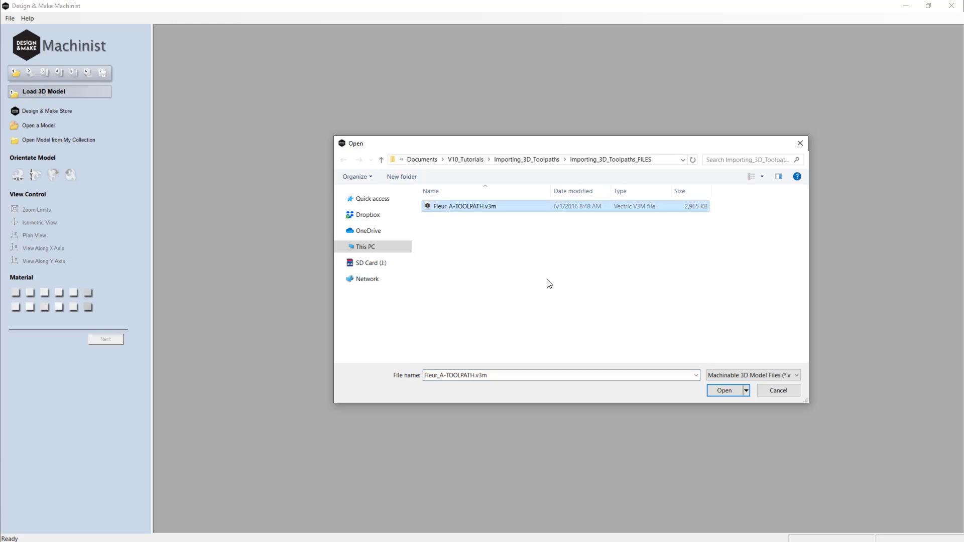
left_click(723, 391)
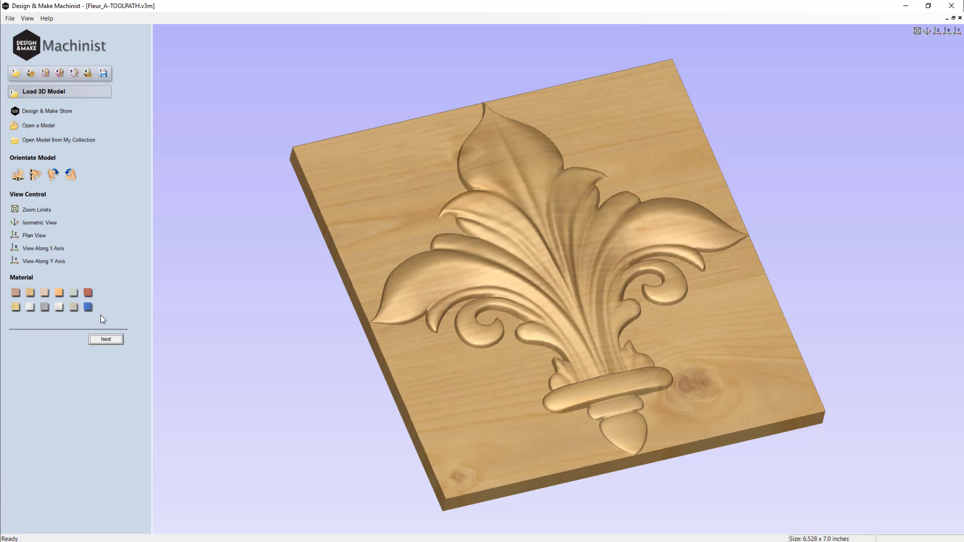
- Advance through the dimensions, roughing, finishing and cut-out pages with default settings, then preview the roughing and finishing toolpaths
left_click(106, 339)
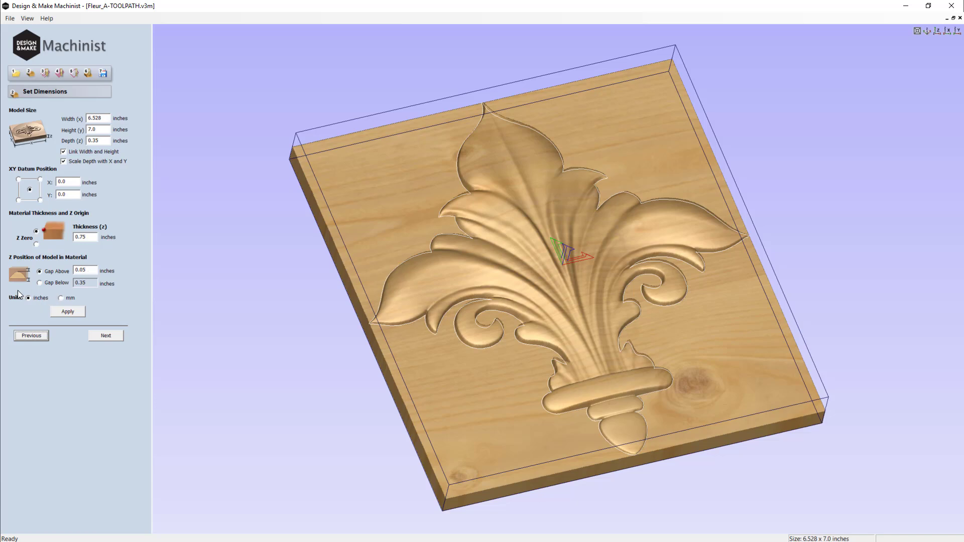
left_click(106, 337)
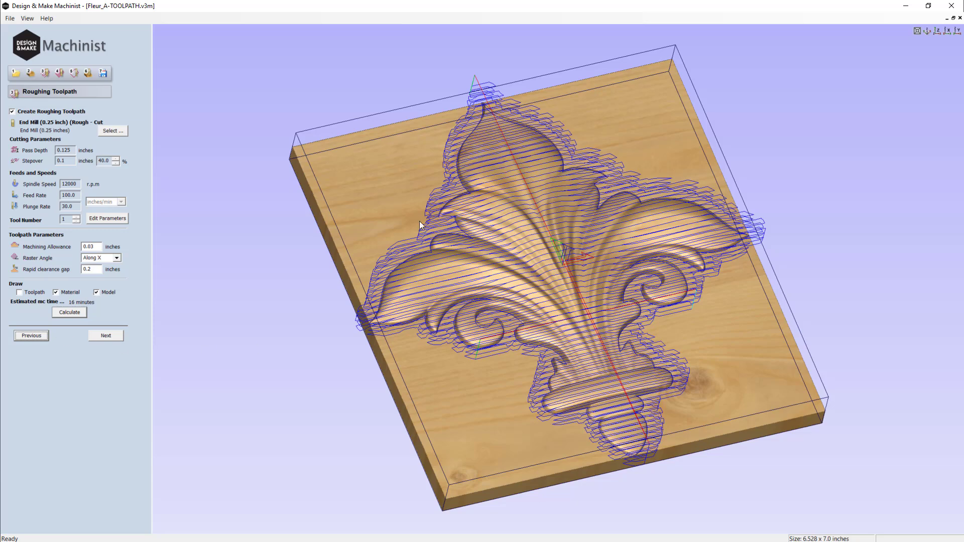
left_click(105, 336)
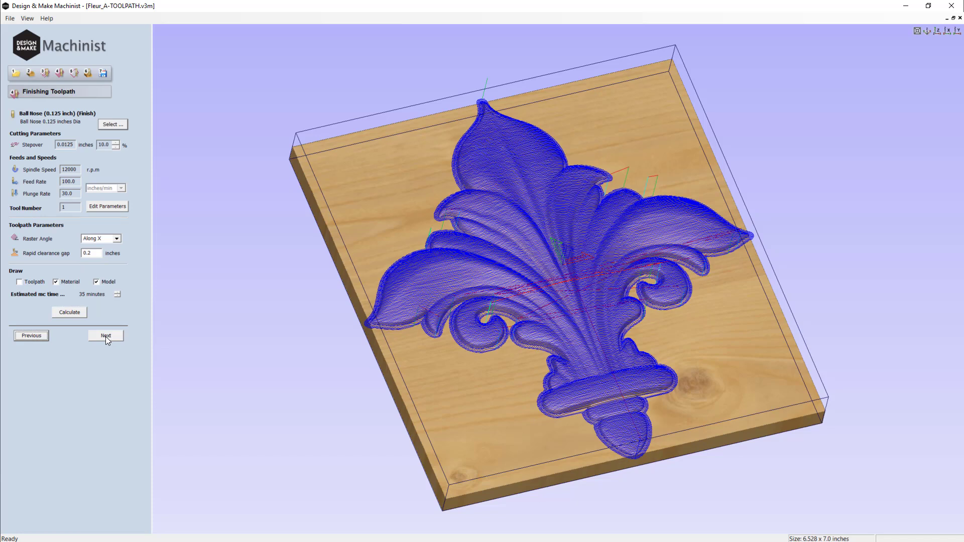
left_click(105, 336)
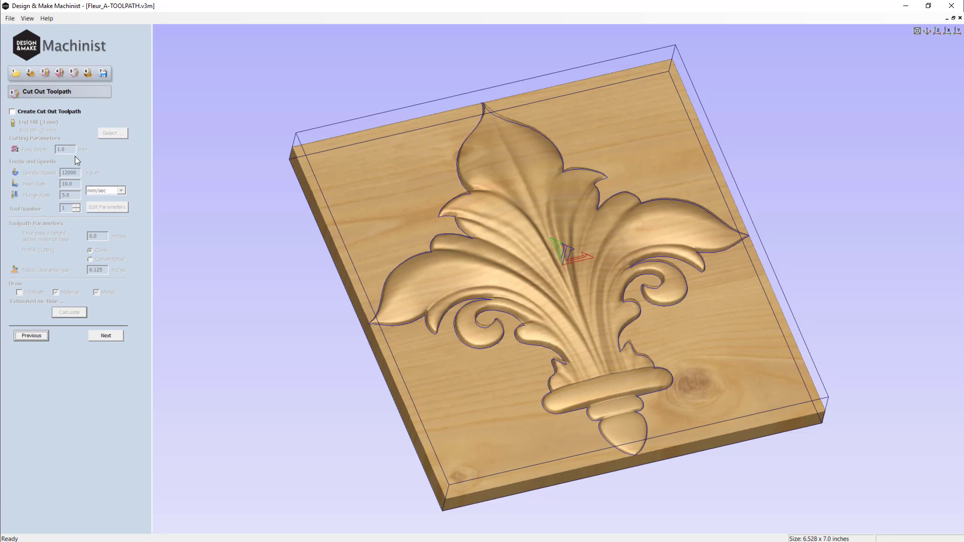
left_click(113, 336)
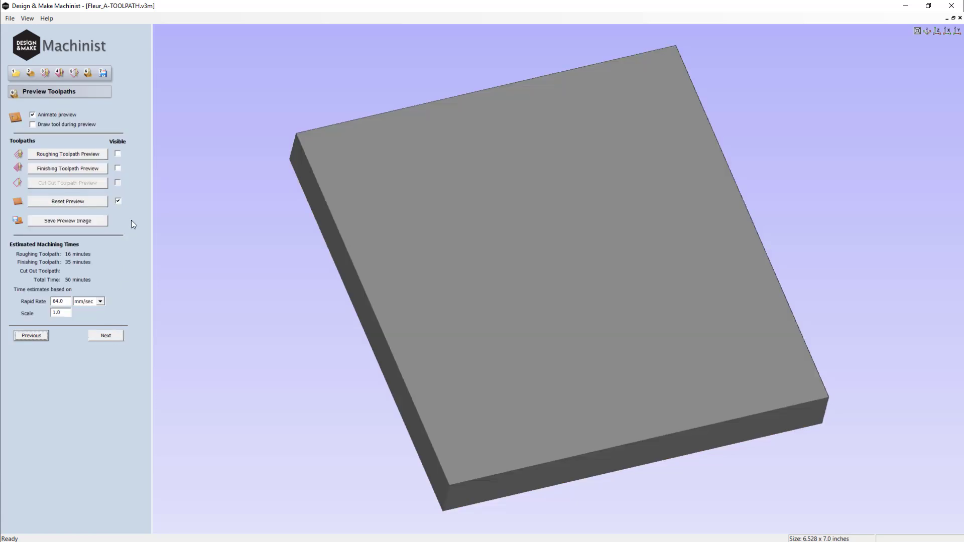
left_click(97, 160)
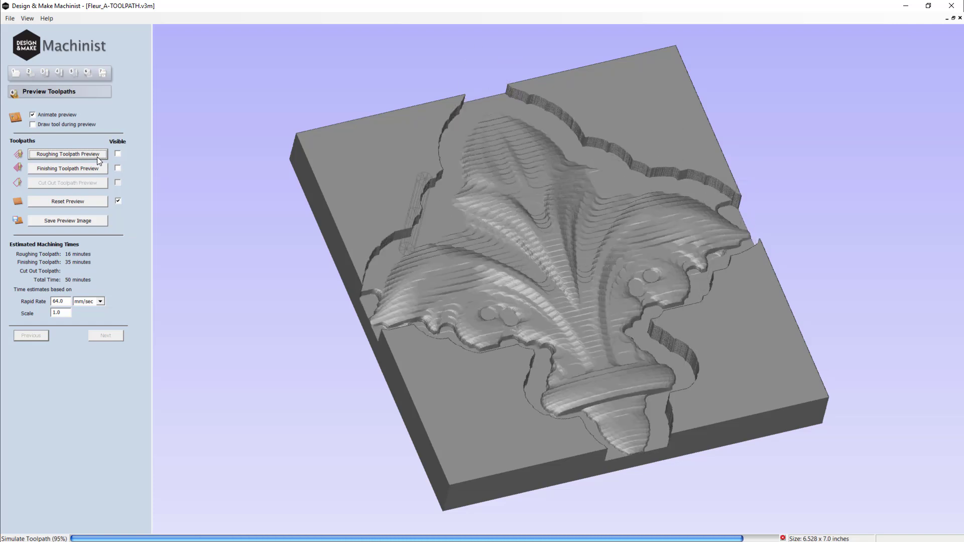
left_click(95, 168)
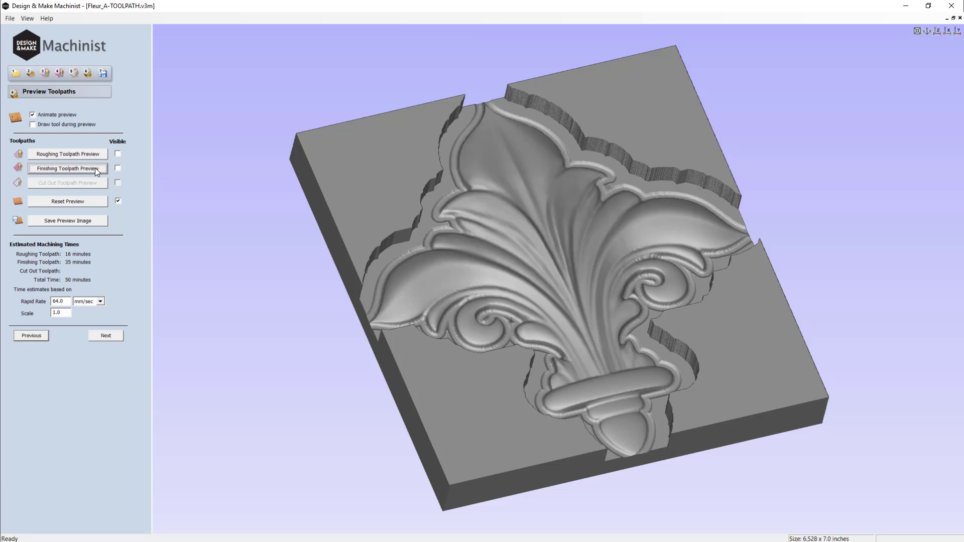
- Save the toolpaths as a V3M file for VCarve Pro / Cut2D named Fleur_A-TOOLPATH.v3m
left_click(106, 336)
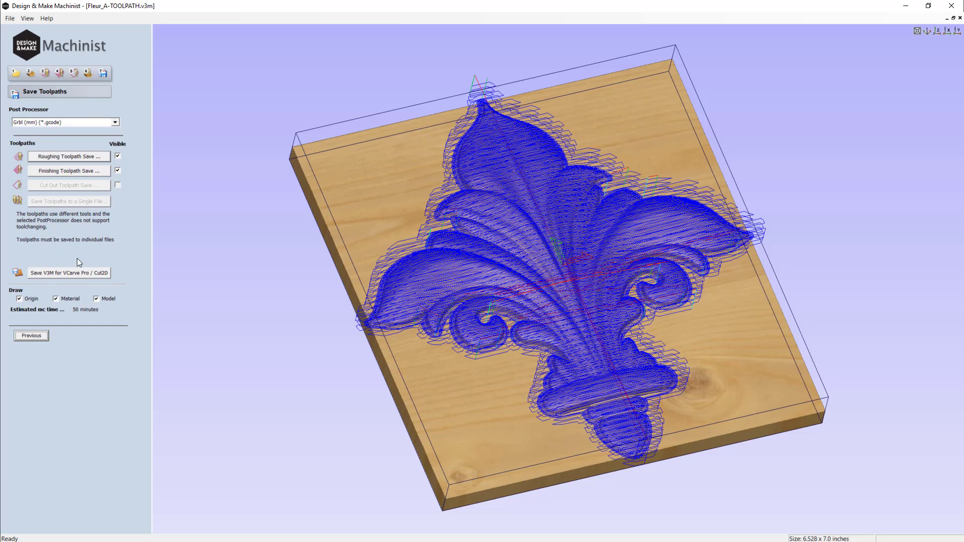
left_click(74, 273)
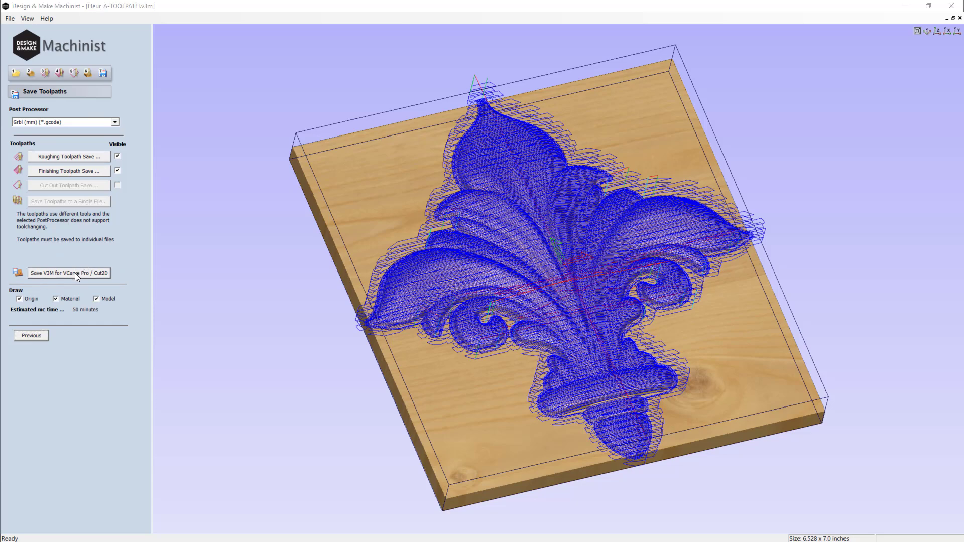
left_click(472, 206)
left_click(728, 390)
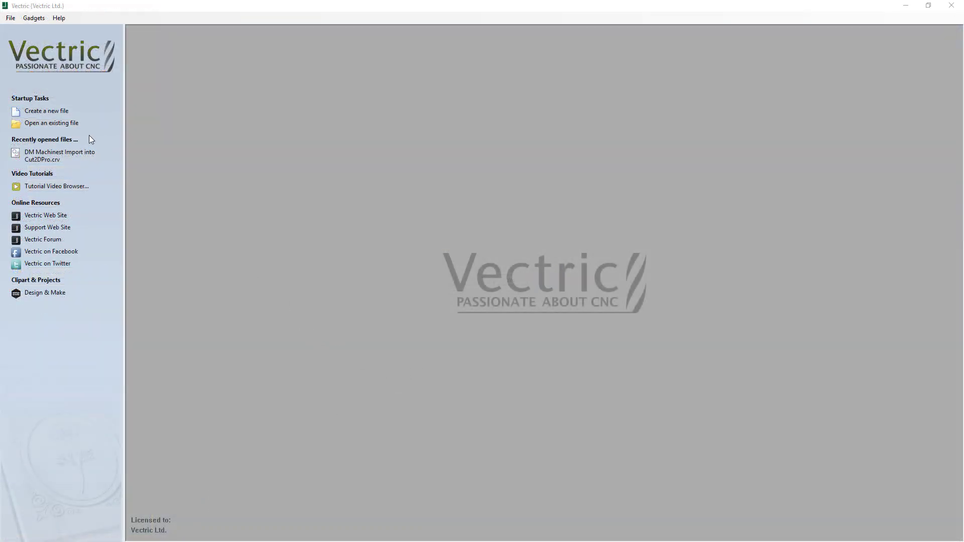
- Create a new single-sided job 10 inches wide, 12 inches high and 0.75 inches thick
left_click(56, 112)
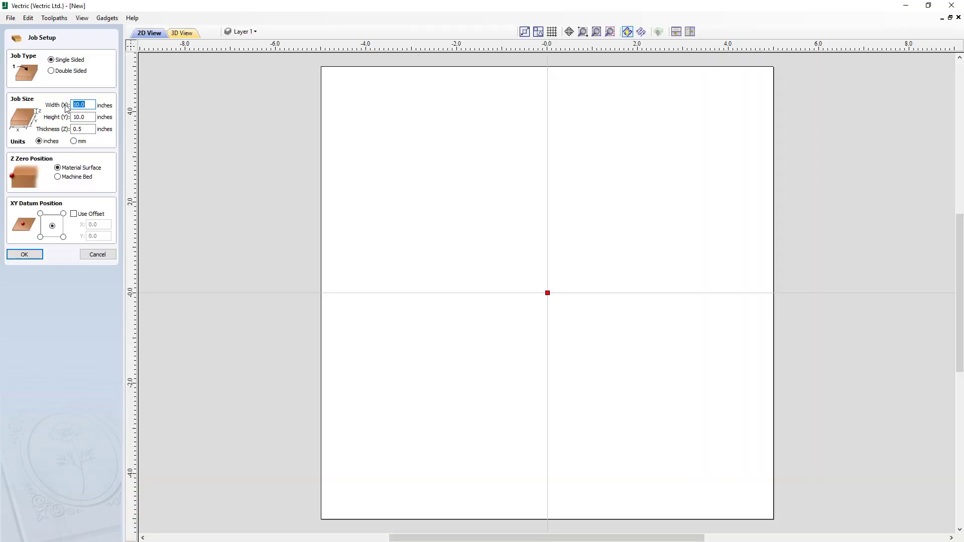
left_click(86, 106)
left_click_drag(86, 106, 44, 130)
type("10")
type("12")
type(".")
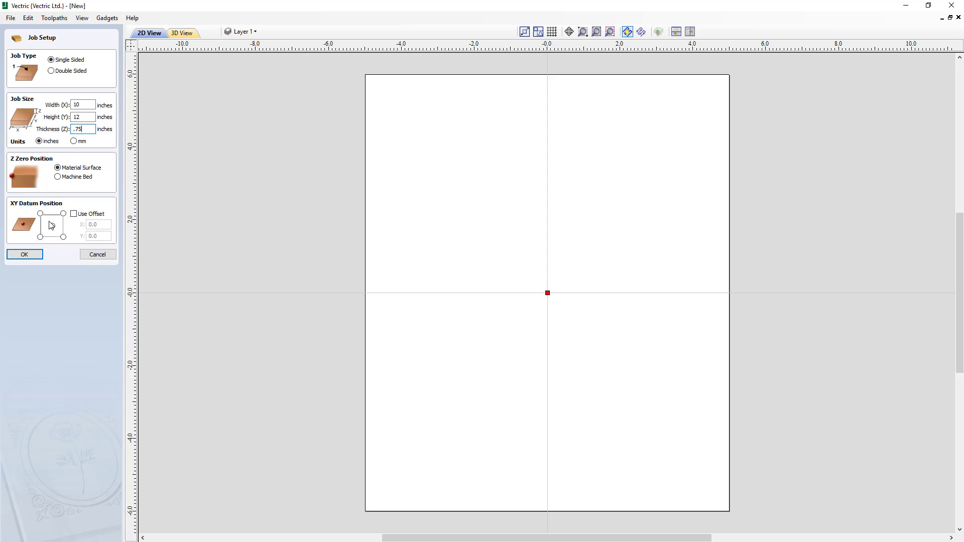
left_click(28, 257)
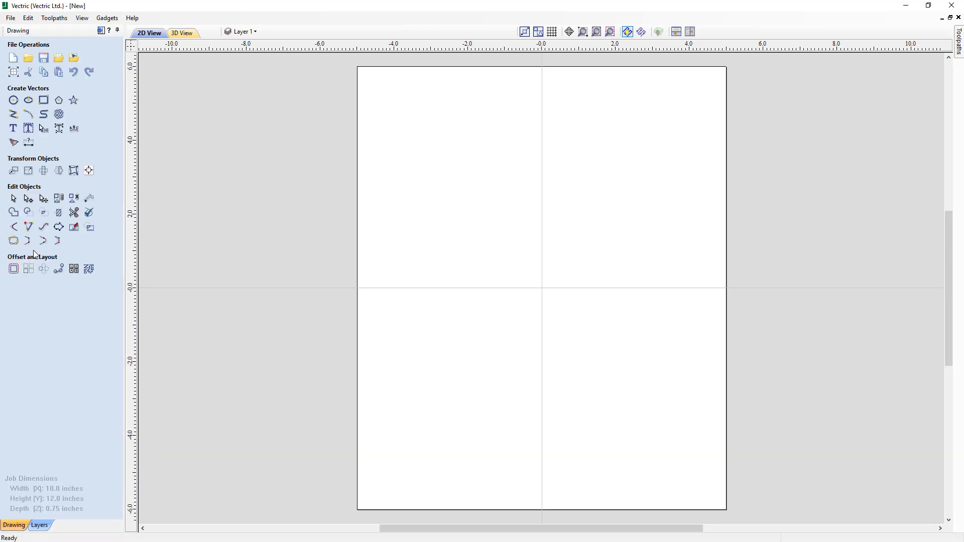
- Import the Fleur_A-TOOLPATH.v3m Machinist toolpaths into the new job
left_click(11, 18)
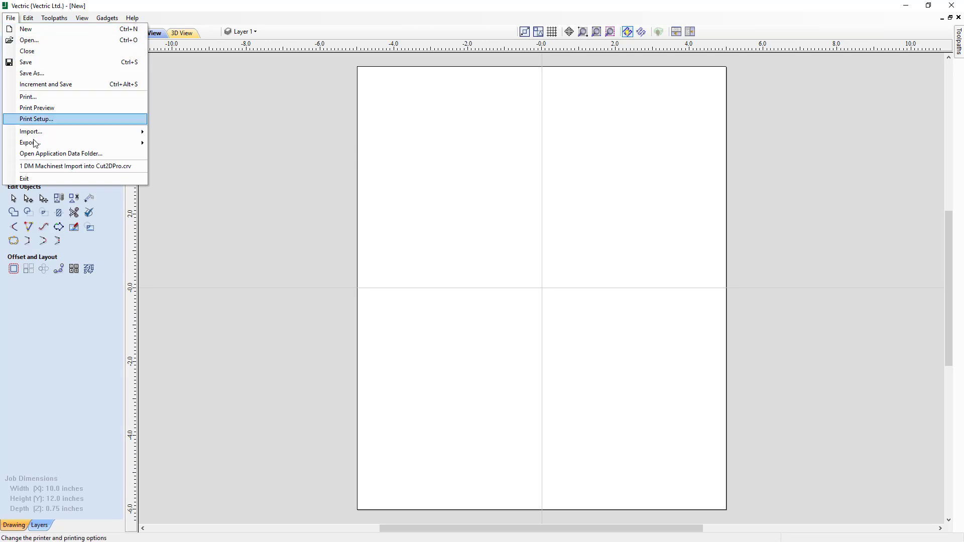
mouse_move(145, 134)
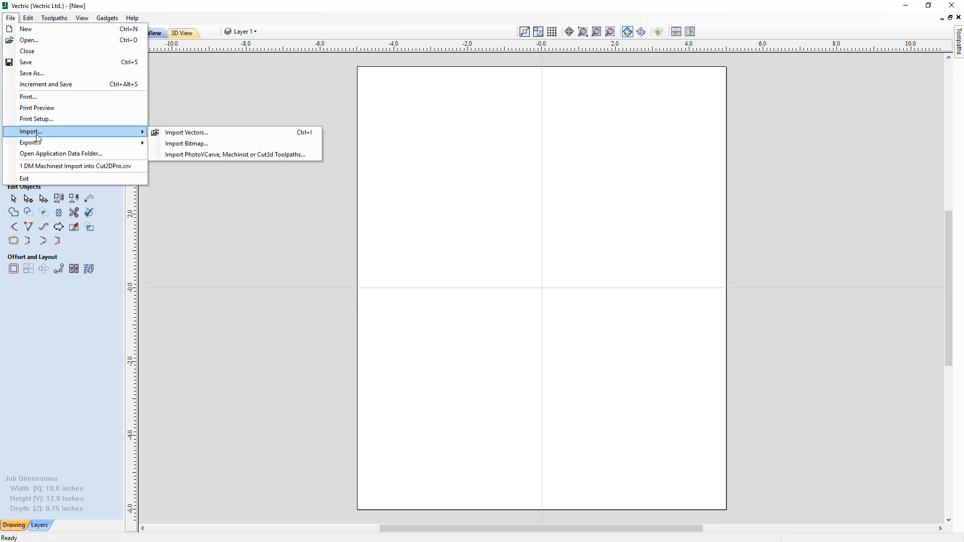
left_click(182, 160)
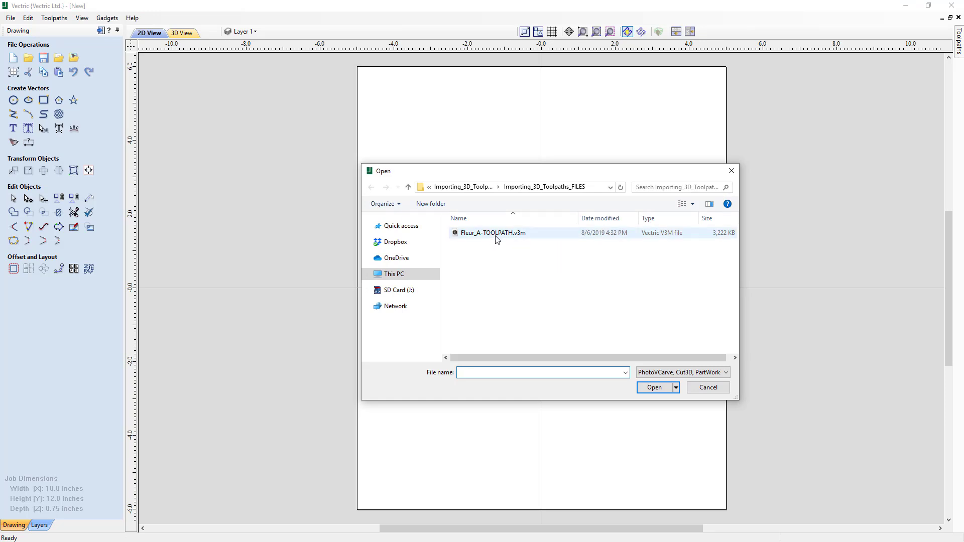
left_click(496, 238)
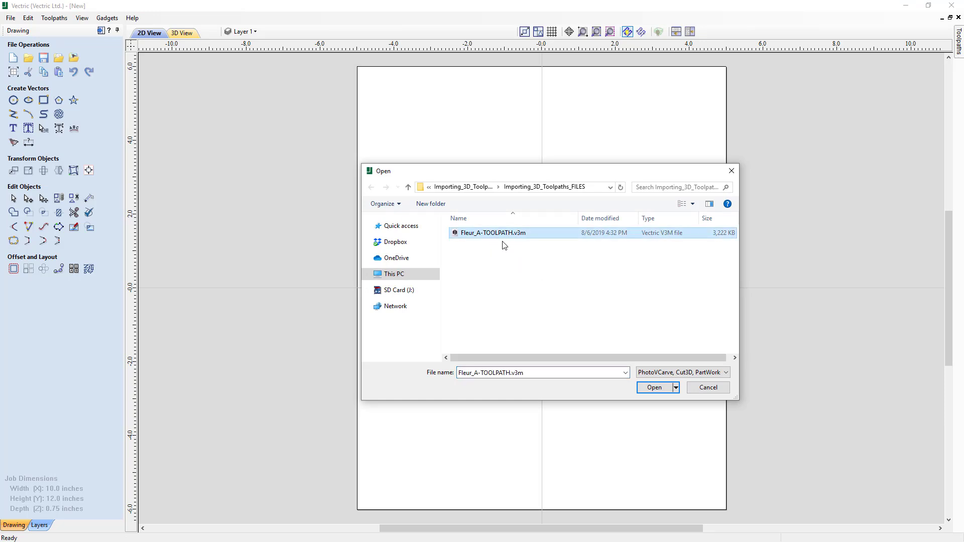
left_click(655, 388)
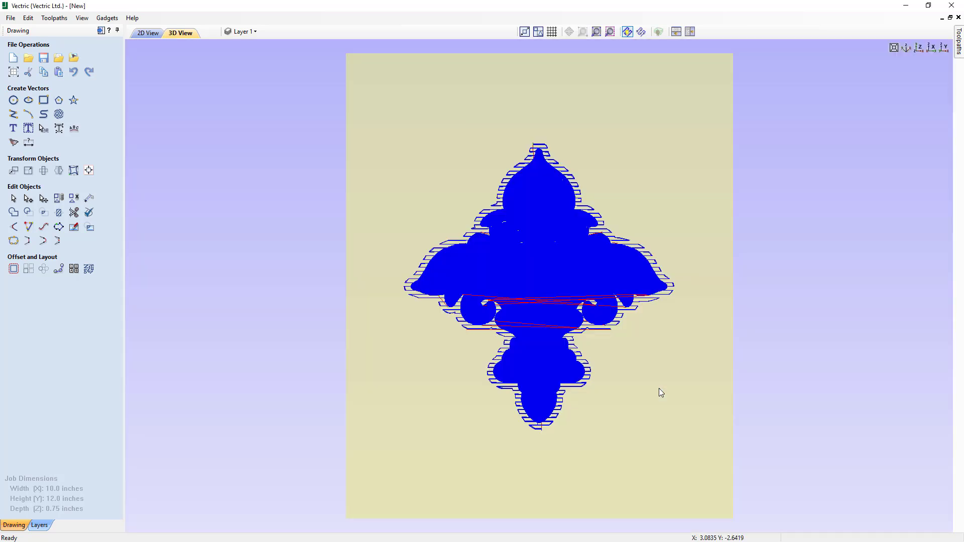
- Arrange the 2D and 3D views side by side and select the imported relief model in the 2D view
left_click_drag(406, 451, 452, 401)
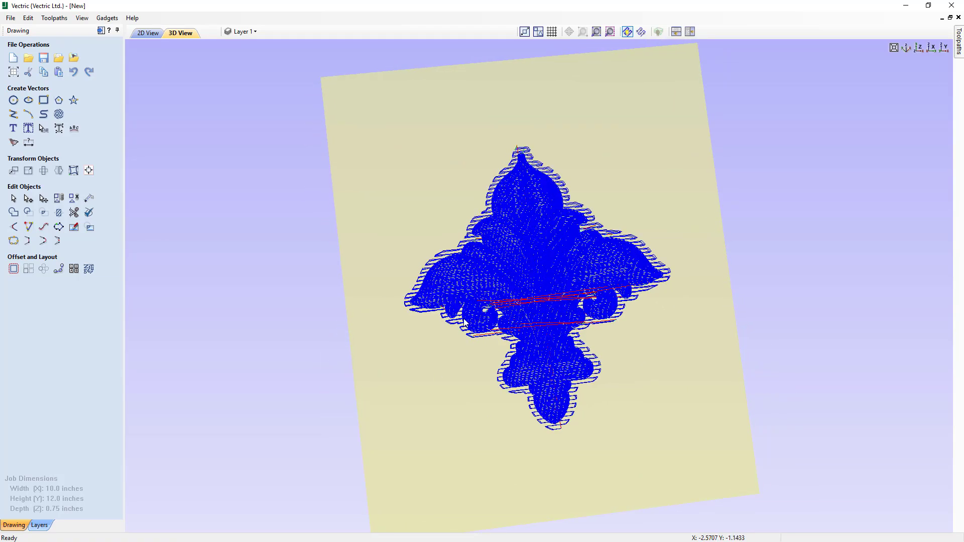
left_click(690, 33)
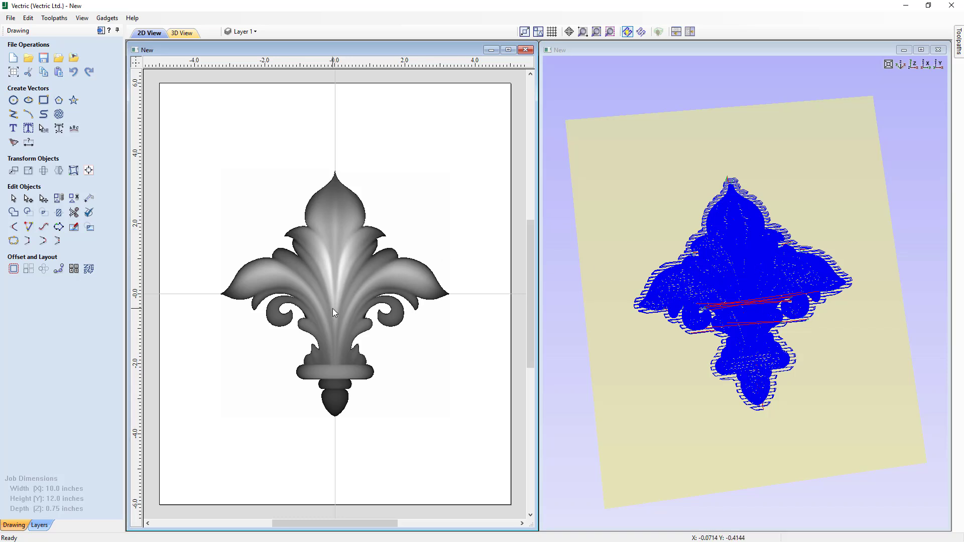
left_click(327, 279)
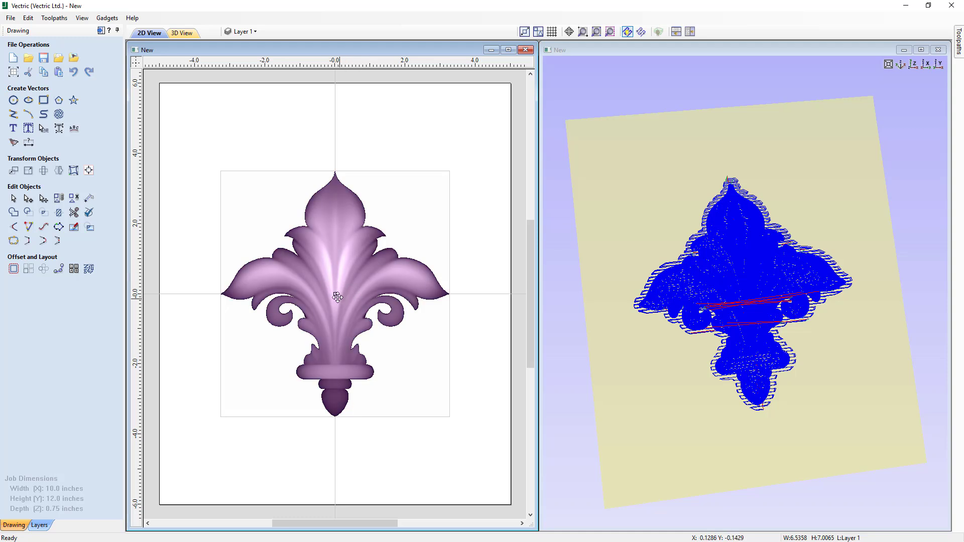
mouse_move(338, 297)
left_mouse_down()
mouse_move(294, 241)
mouse_move(379, 217)
mouse_move(353, 316)
mouse_move(311, 355)
mouse_move(339, 295)
left_mouse_up()
left_click(336, 347)
left_click(326, 315)
left_click(515, 296)
- Open and pin the Toolpaths panel to show the imported toolpaths
mouse_move(959, 53)
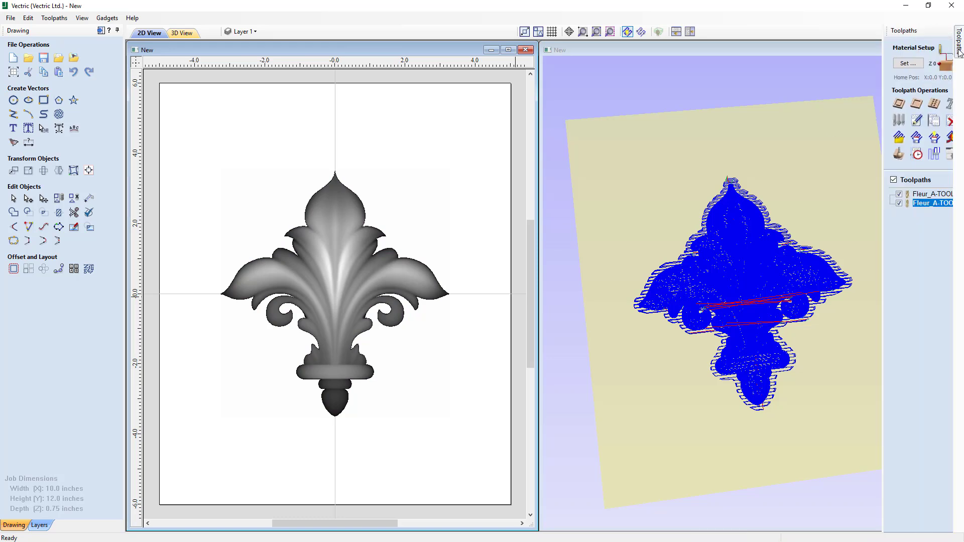
left_click(945, 31)
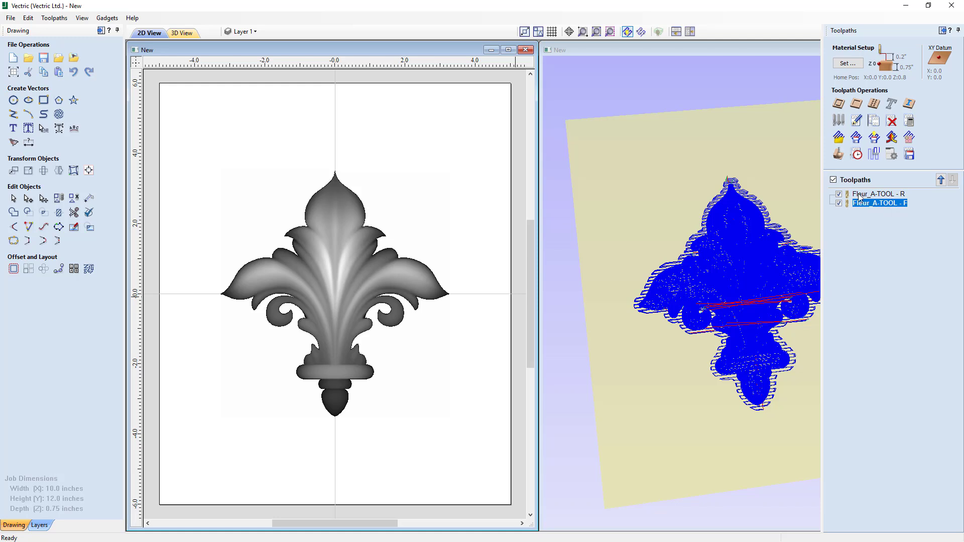
- Maximise the 3D view and display only the roughing toolpath to inspect its passes up close
mouse_move(865, 203)
double_click(682, 50)
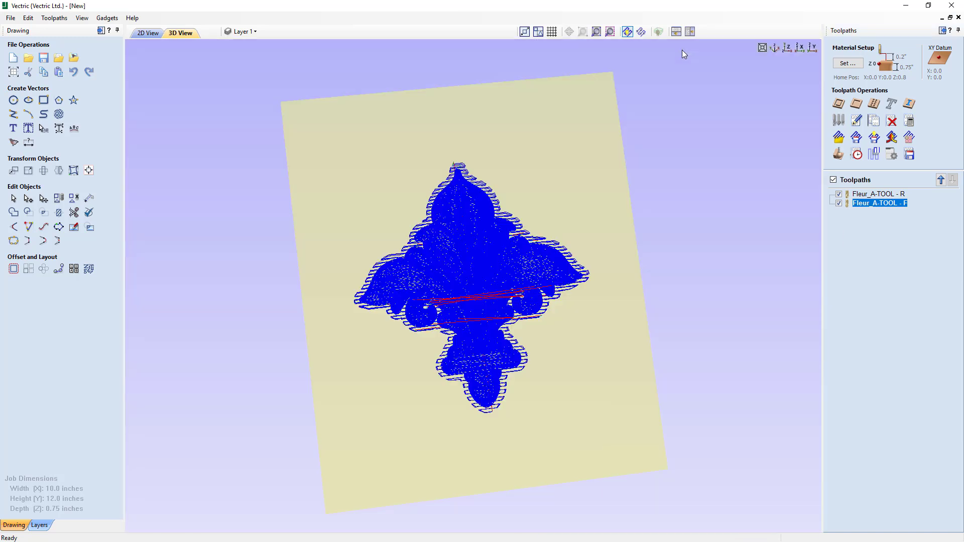
left_click(839, 203)
left_click_drag(444, 372, 501, 291)
scroll(501, 289, "up", 4)
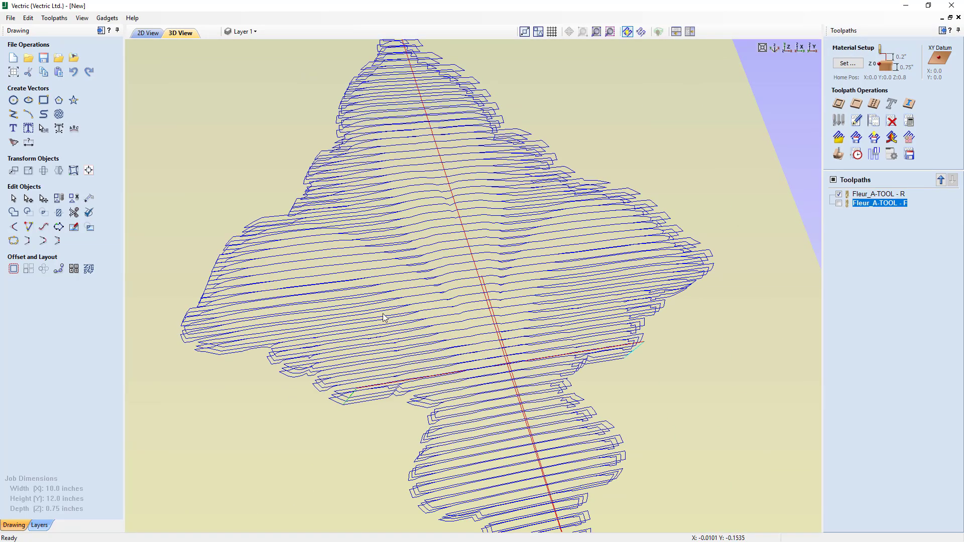
left_click_drag(241, 150, 268, 196)
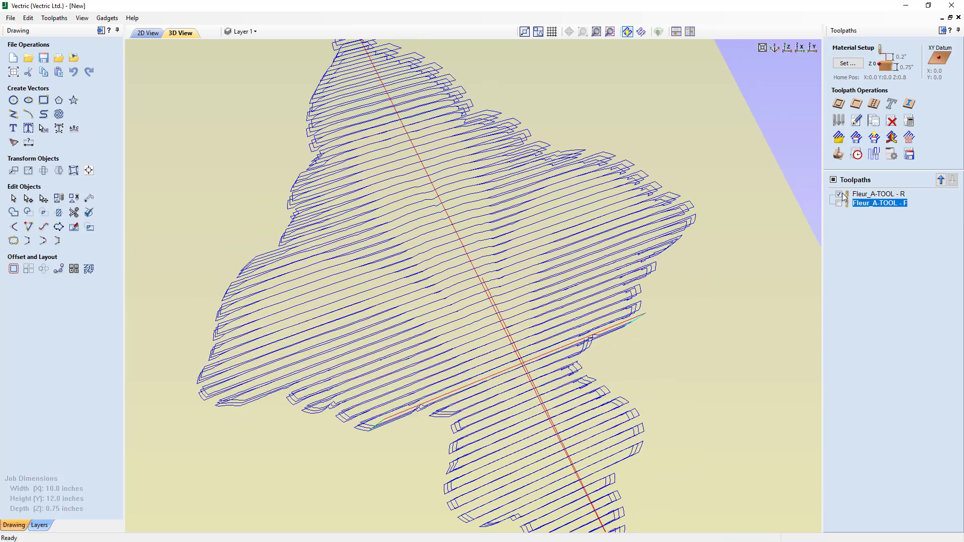
- Switch the display to show only the finishing toolpath and inspect it across the whole part
left_click(838, 194)
left_click(838, 203)
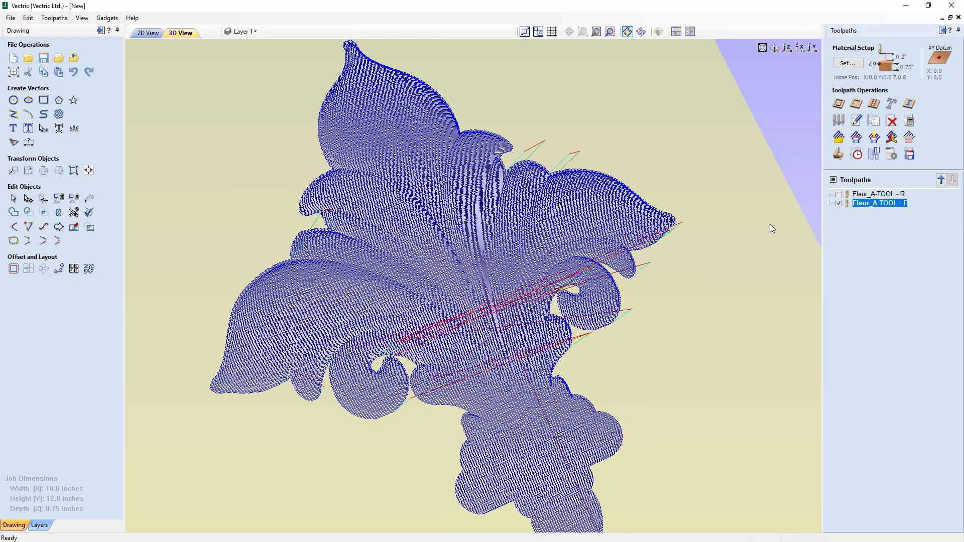
left_click_drag(703, 305, 600, 325)
scroll(609, 368, "down", 3)
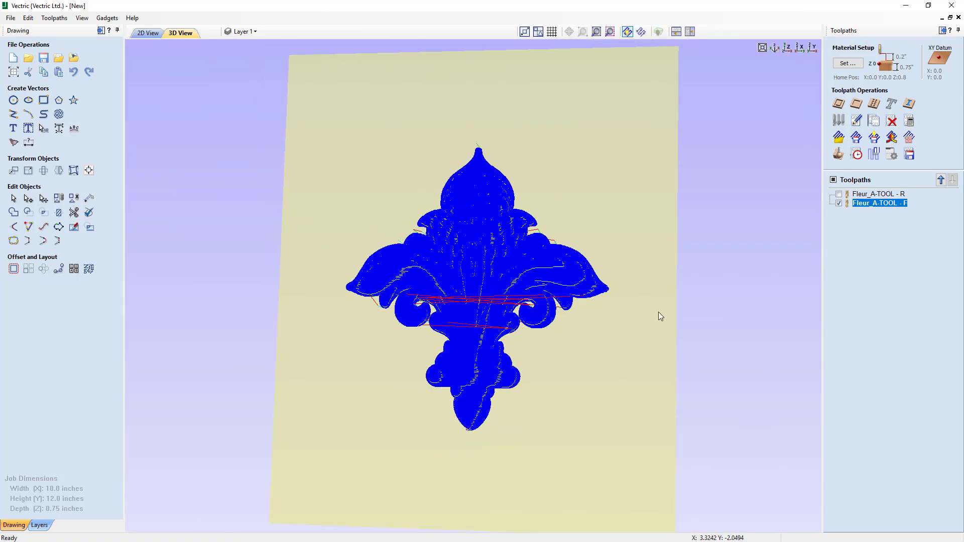
- Open the finishing toolpath's imported toolpath settings to review them, then close without changes
mouse_move(867, 206)
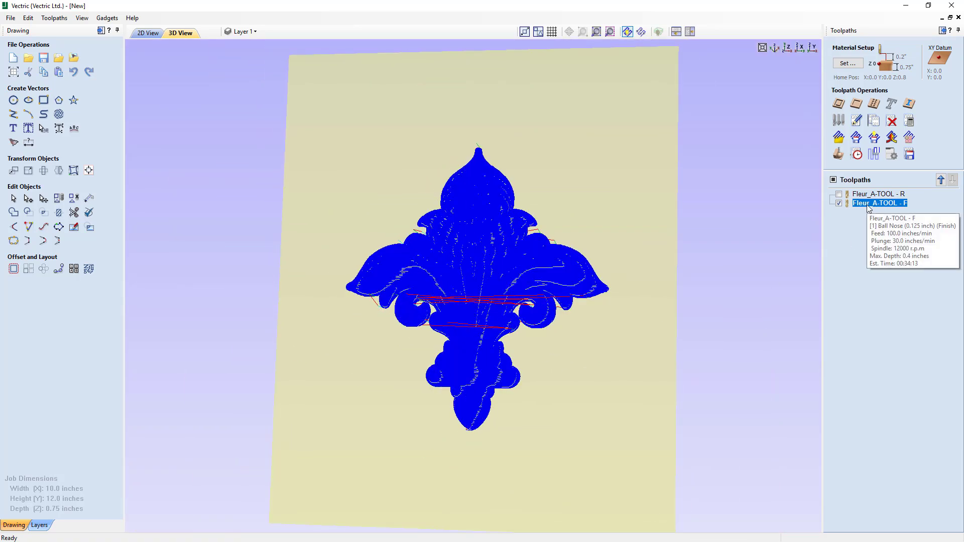
double_click(869, 204)
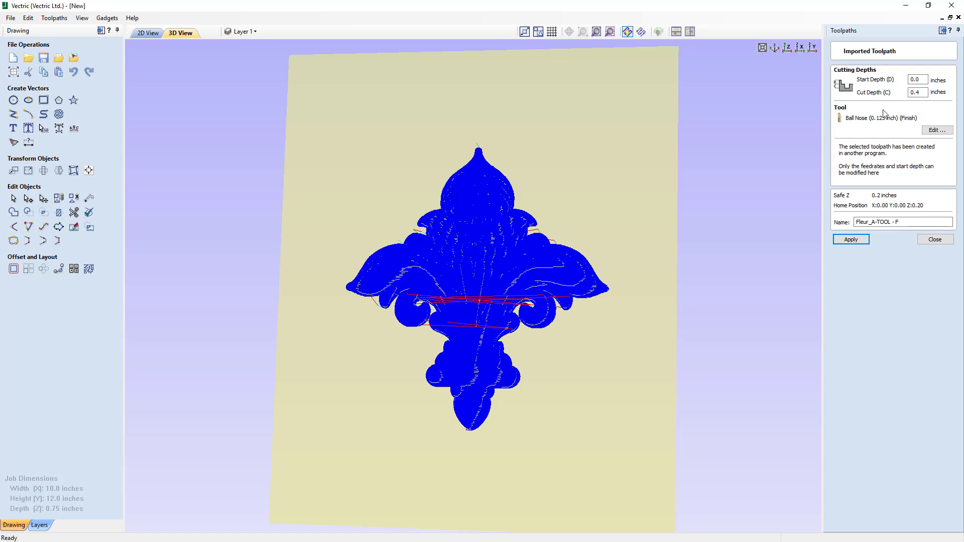
left_click(934, 239)
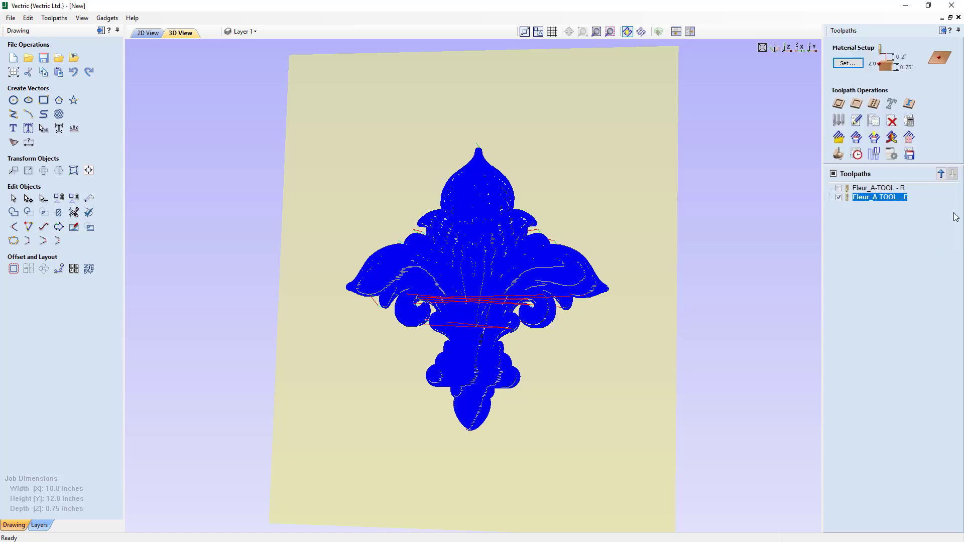
- Tile the 2D and 3D views and draw an ellipse 8 inches wide and 10 inches high centred on the job
left_click(787, 49)
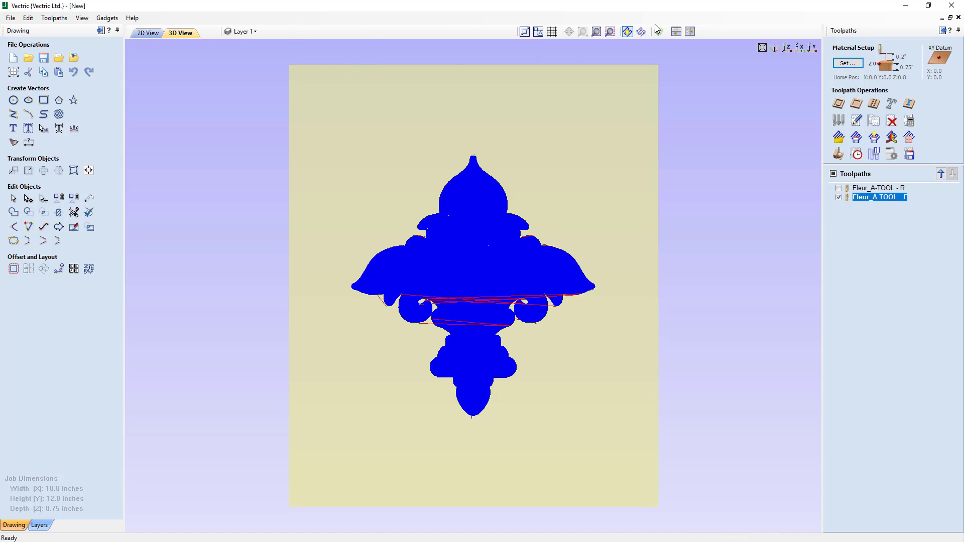
left_click(689, 31)
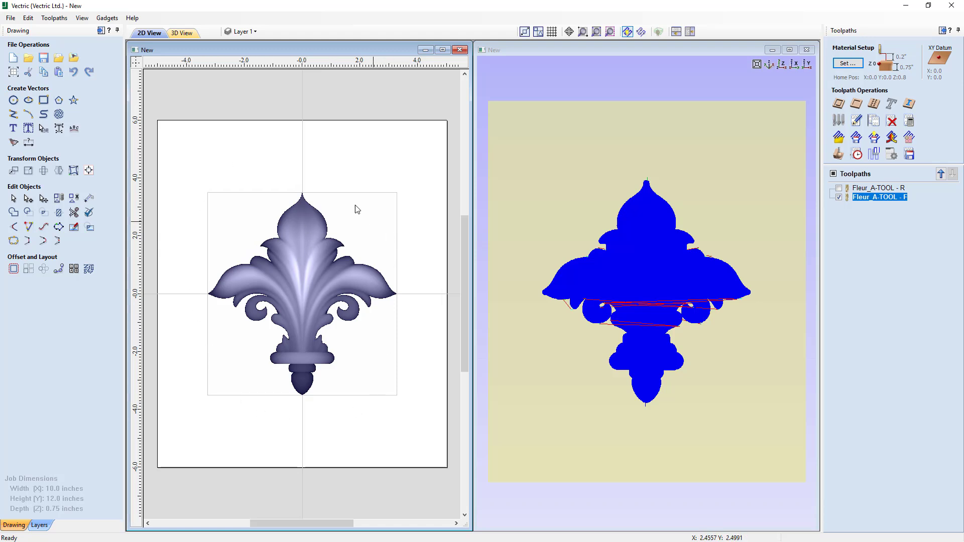
left_click(33, 103)
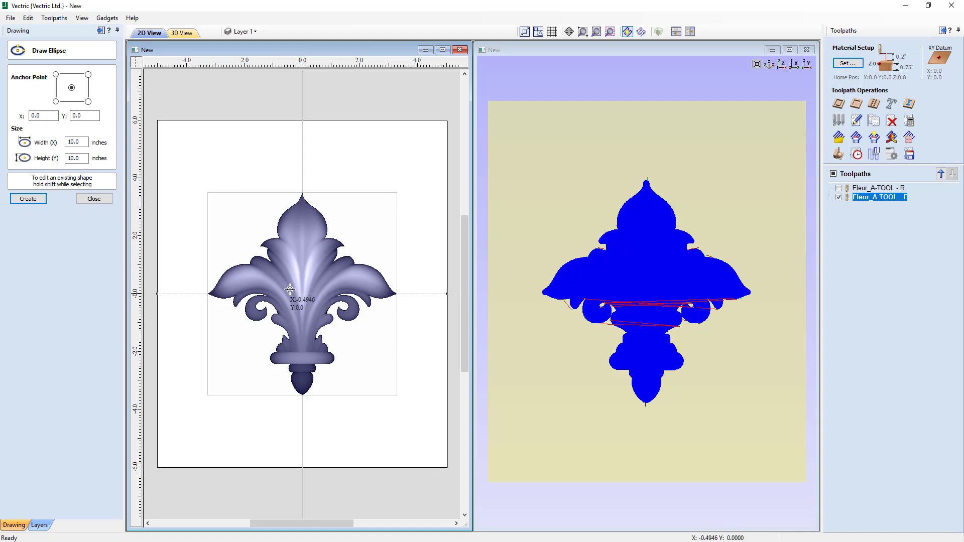
double_click(65, 142)
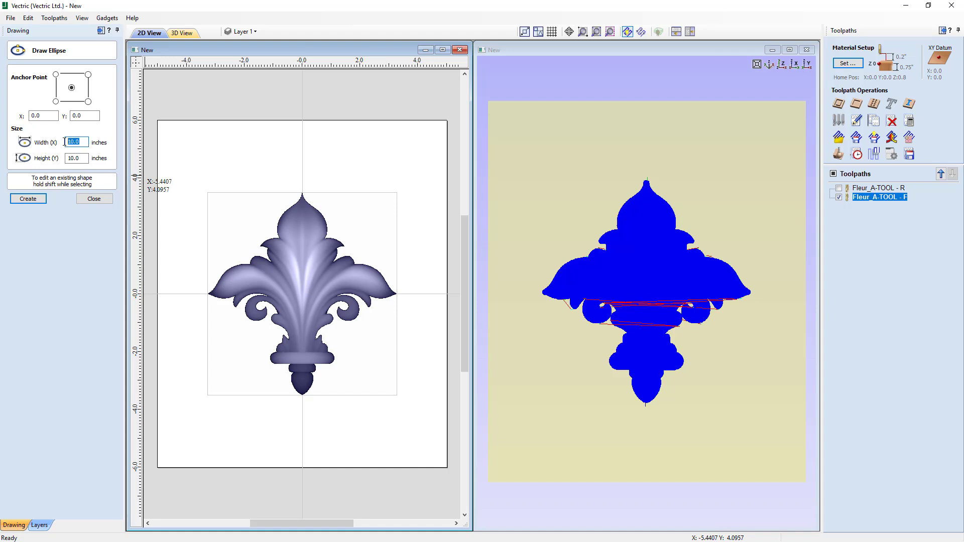
type("8")
left_click(28, 199)
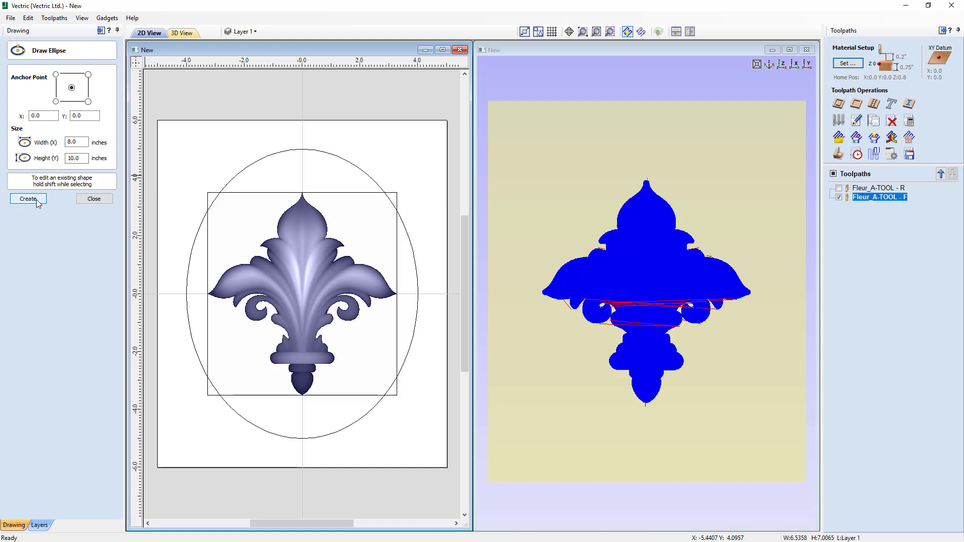
left_click(94, 199)
left_click(225, 166)
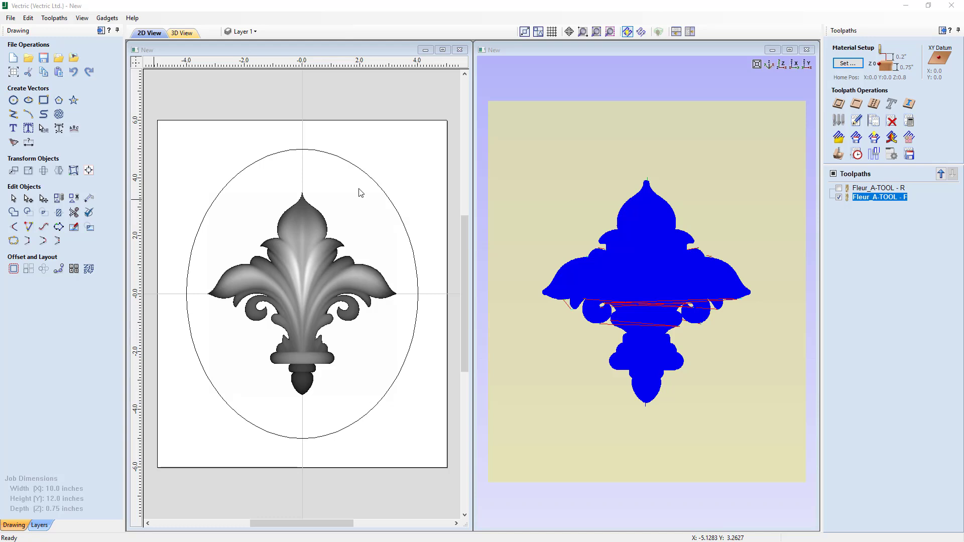
- Create the text 1862 at 1.5 inch height anchored at X 0, Y 0
left_click(14, 131)
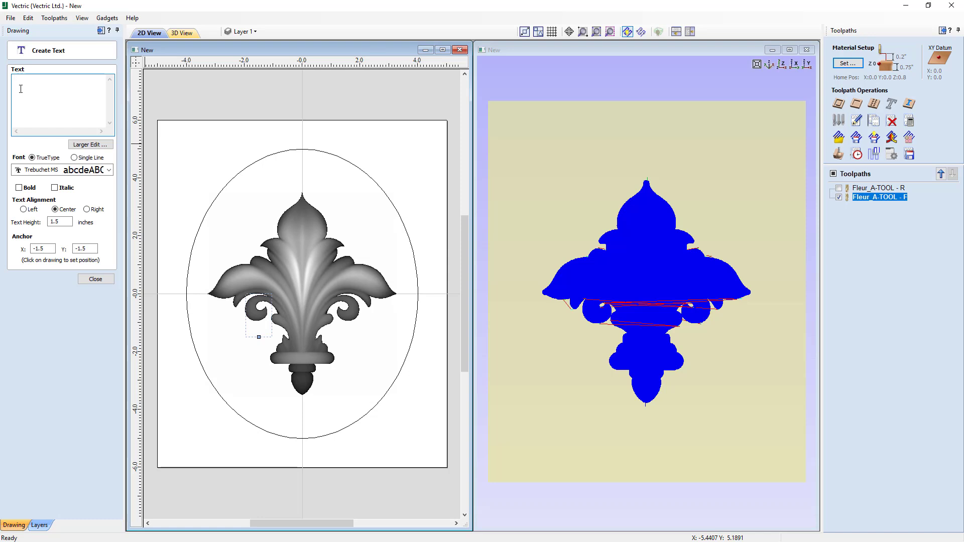
type("1862")
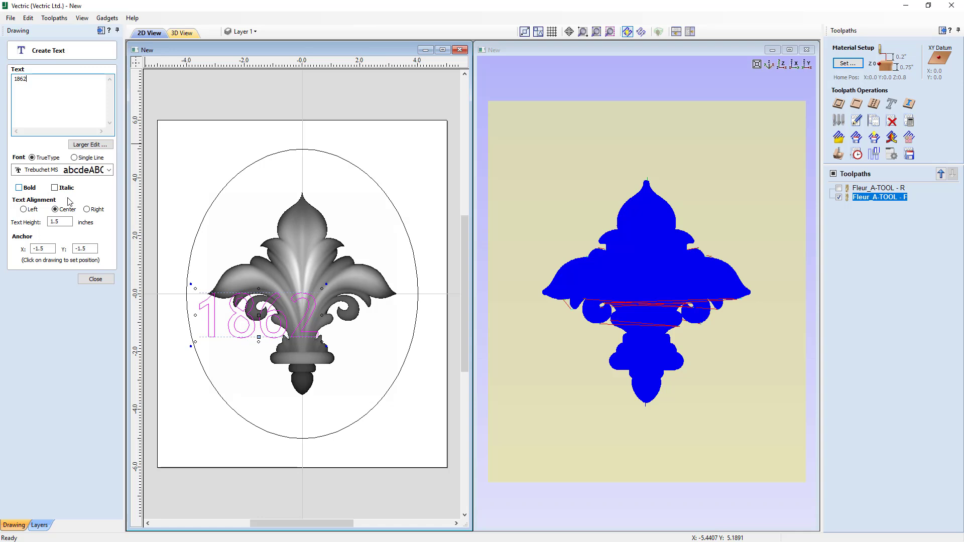
double_click(50, 222)
double_click(48, 248)
type("0")
key("Tab")
type("0")
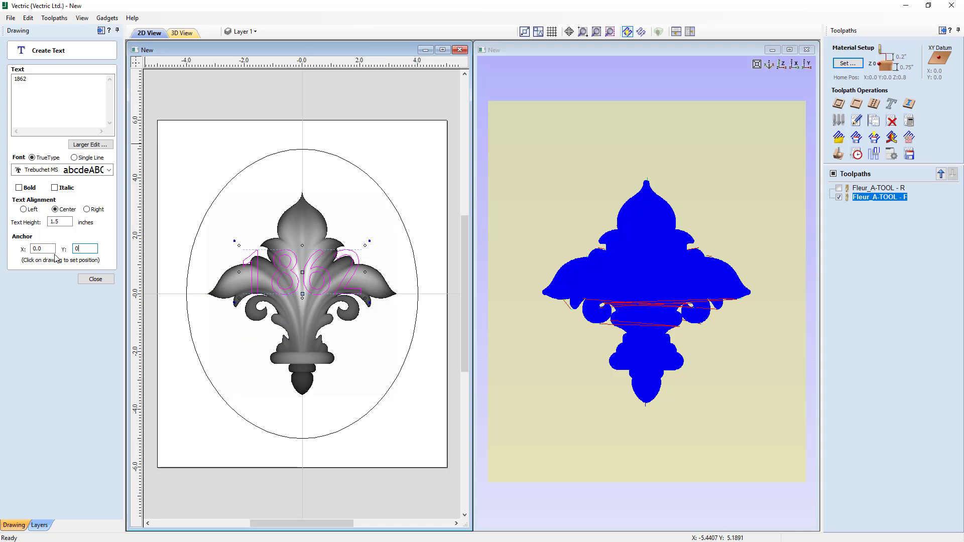
left_click(95, 280)
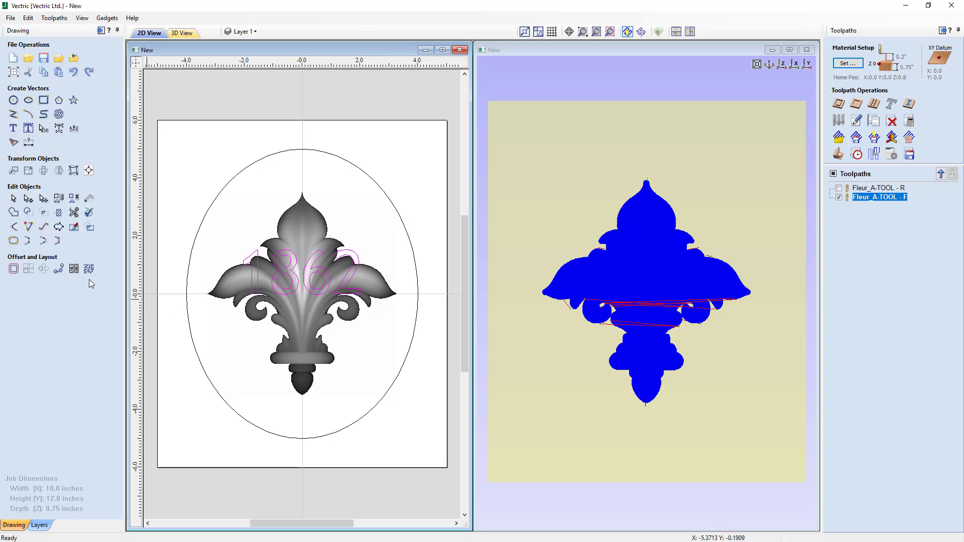
- Move the 1862 text up above the fleur relief inside the ellipse
left_click(294, 276)
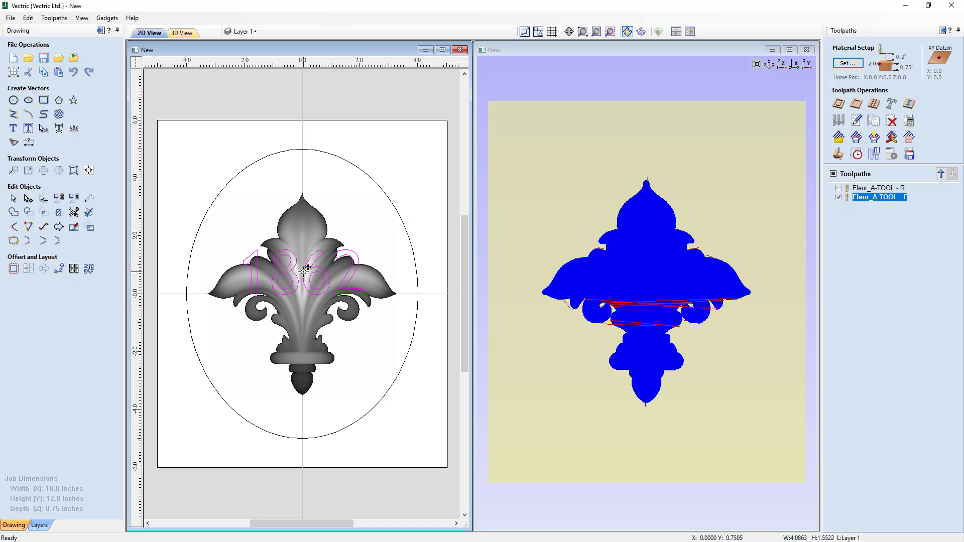
left_click_drag(305, 270, 313, 181)
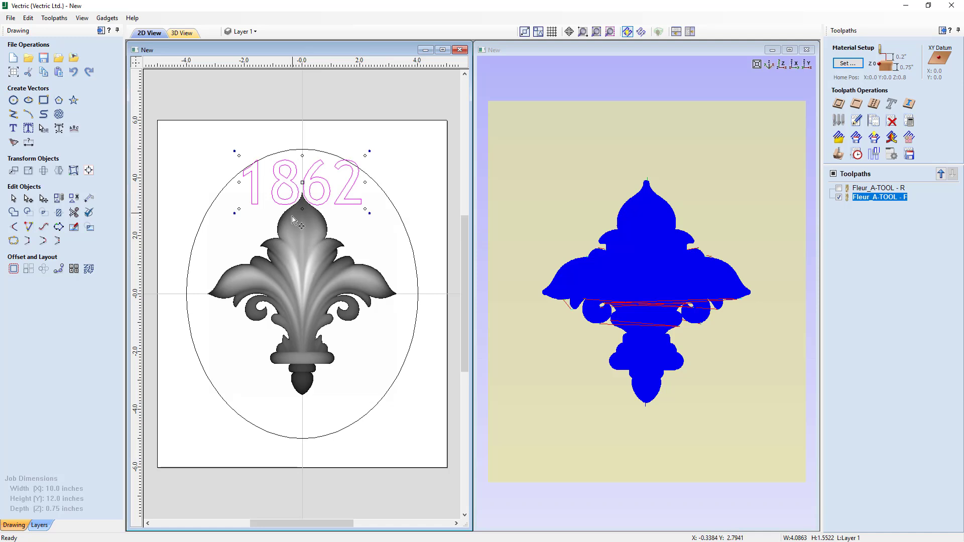
- Move the fleur relief model downward with a relative move
left_click(297, 264)
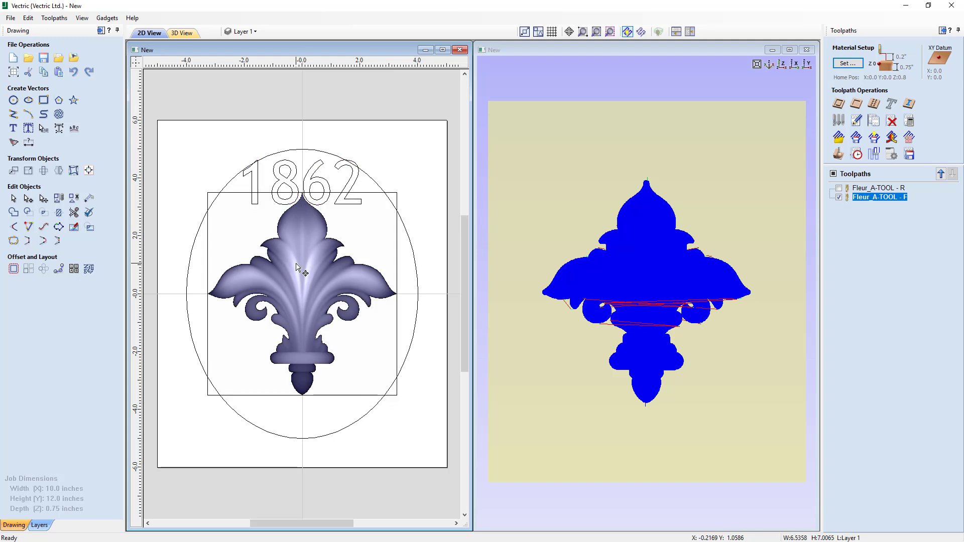
left_click(297, 263)
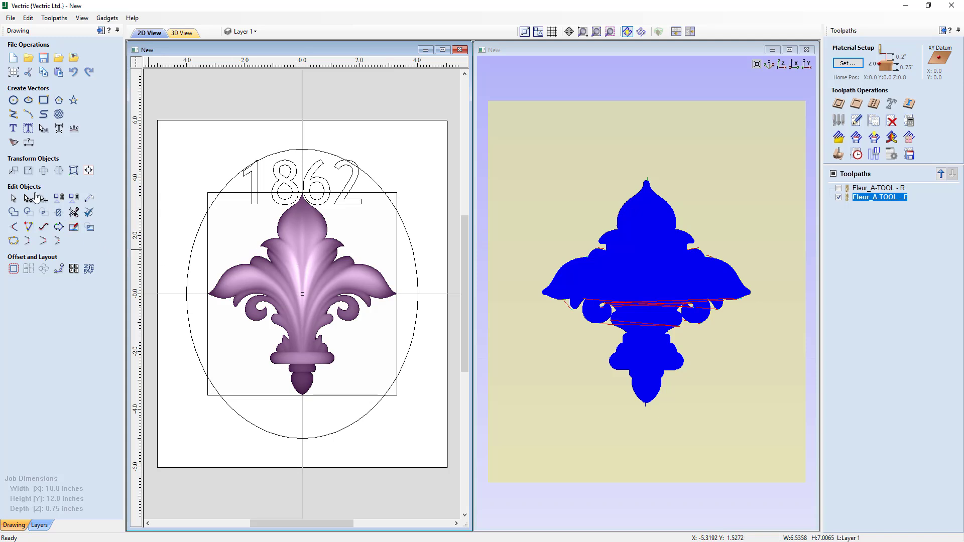
left_click(17, 174)
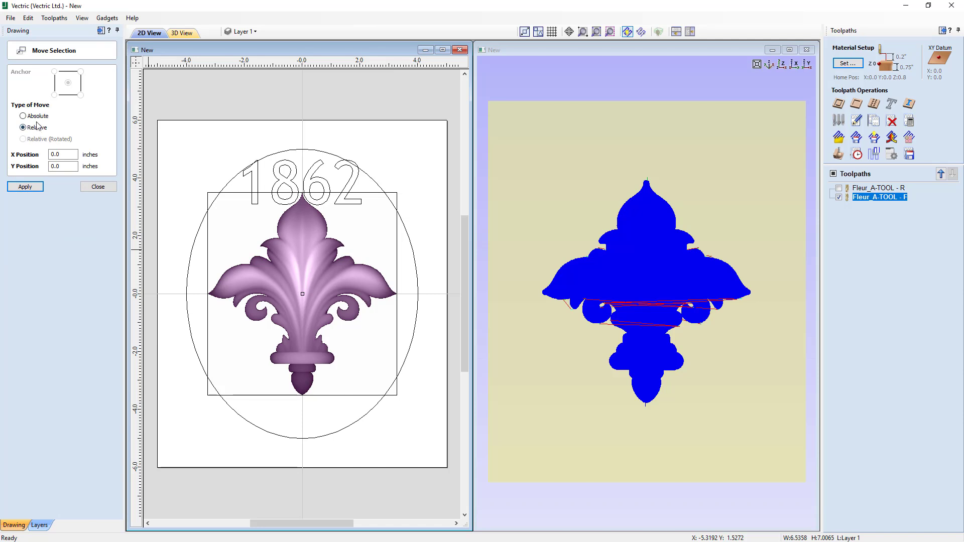
left_click_drag(65, 167, 40, 165)
type("-1")
left_click(25, 187)
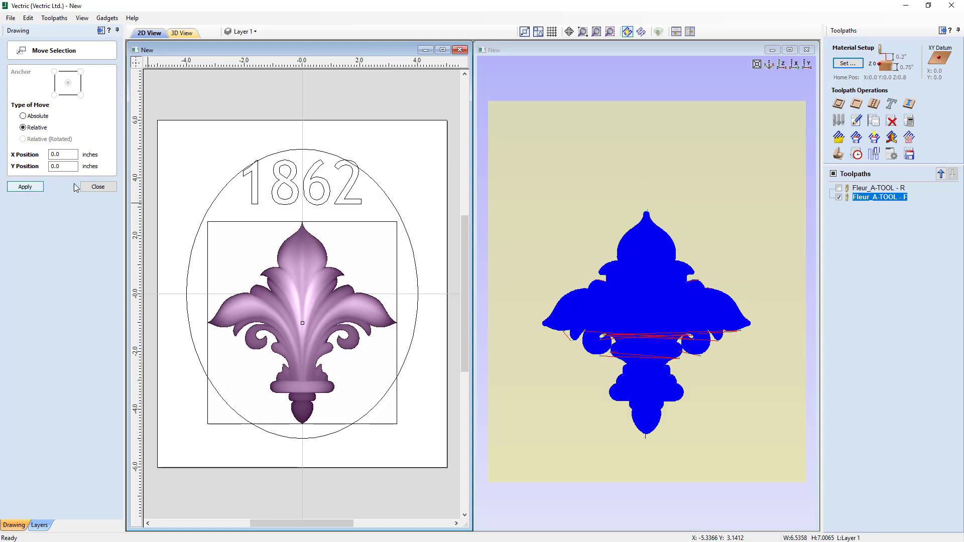
left_click(99, 186)
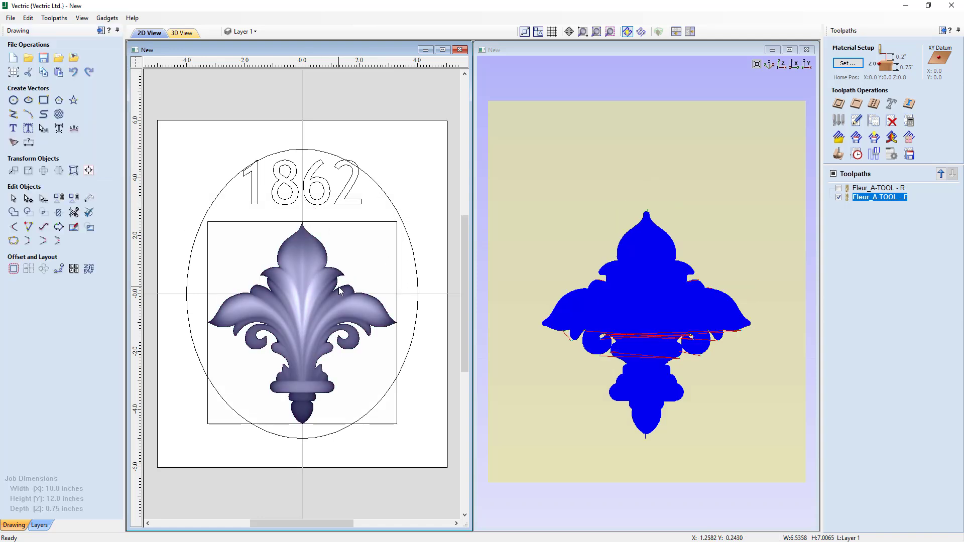
- Nudge the 1862 text slightly downward
left_click(293, 204)
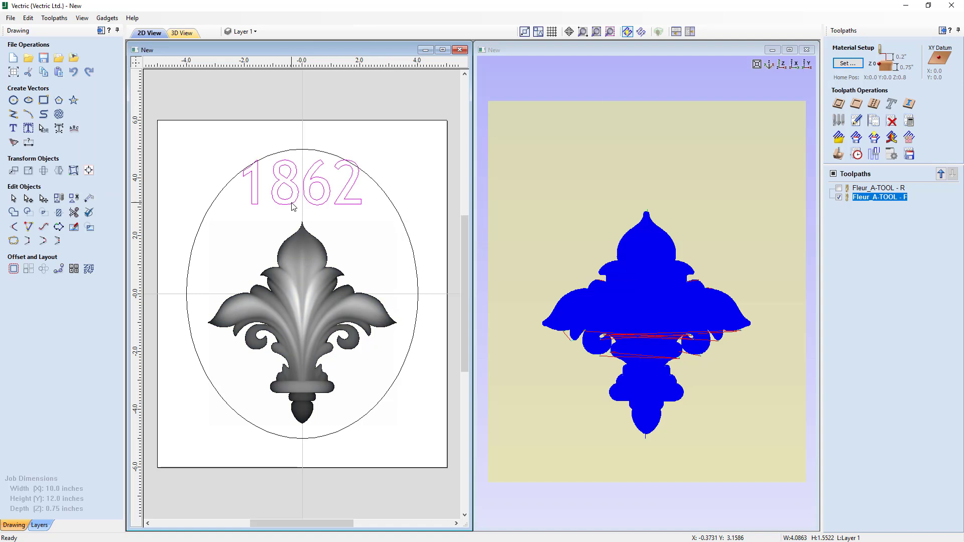
key("Down")
key("Down")
key("Down")
key("Down")
key("Down")
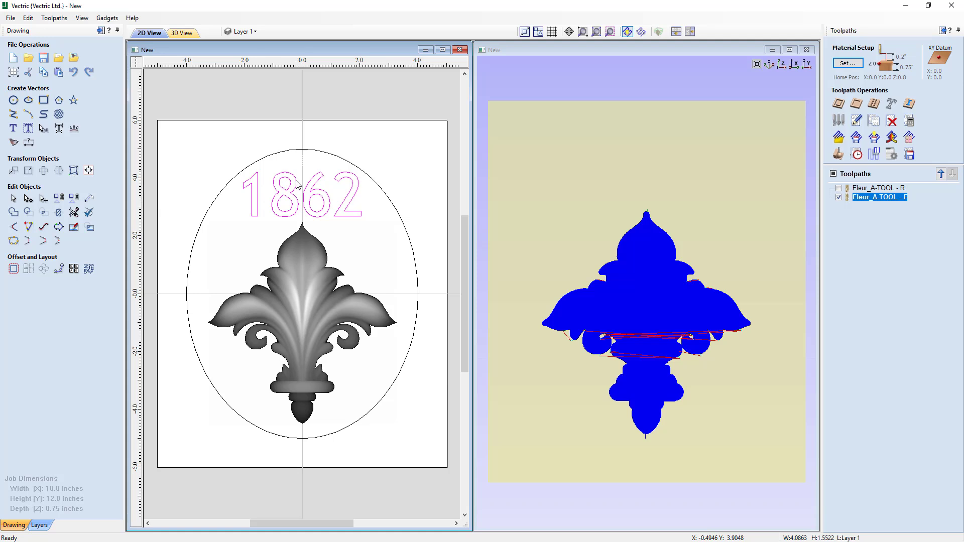
- Bend the 1862 text into an upward arc with the Edit Text Spacing and Curve tool
left_click(44, 129)
left_click(292, 173)
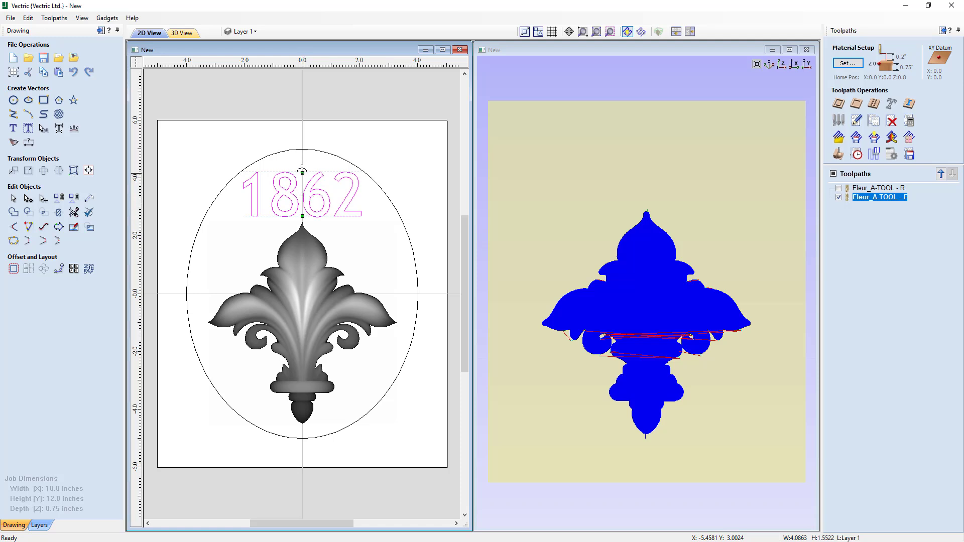
mouse_move(302, 171)
left_mouse_down()
mouse_move(302, 141)
mouse_move(300, 178)
left_mouse_up()
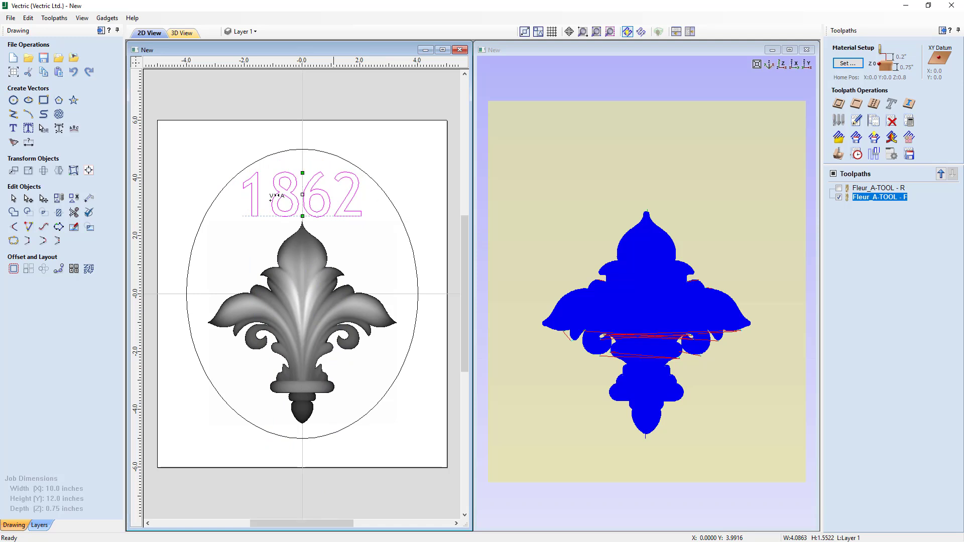
mouse_move(302, 217)
left_mouse_down()
mouse_move(302, 235)
mouse_move(299, 209)
left_mouse_up()
left_click_drag(303, 172, 302, 146)
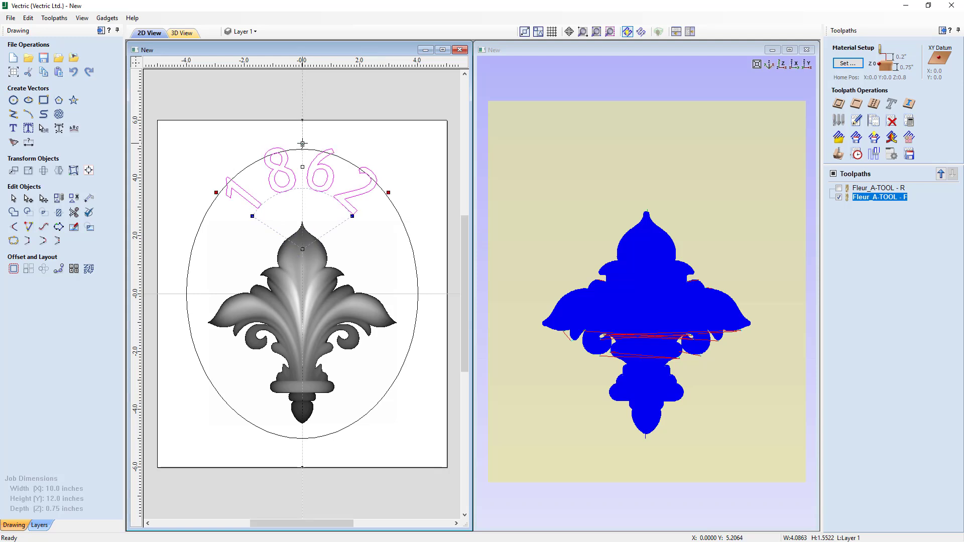
left_click_drag(302, 144, 312, 143)
- Adjust the spacing between the characters of the arched 1862 text
left_click(264, 192)
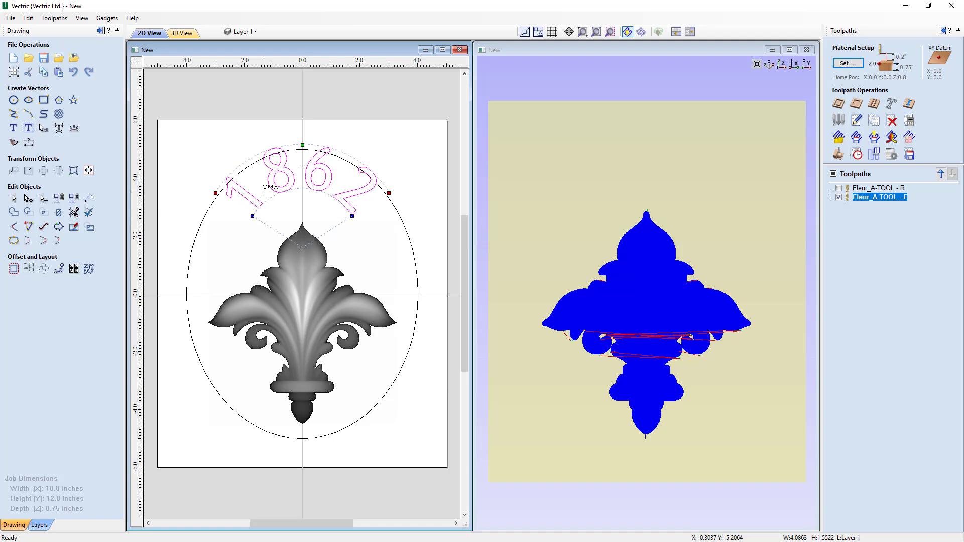
left_click(264, 192)
left_click(263, 192)
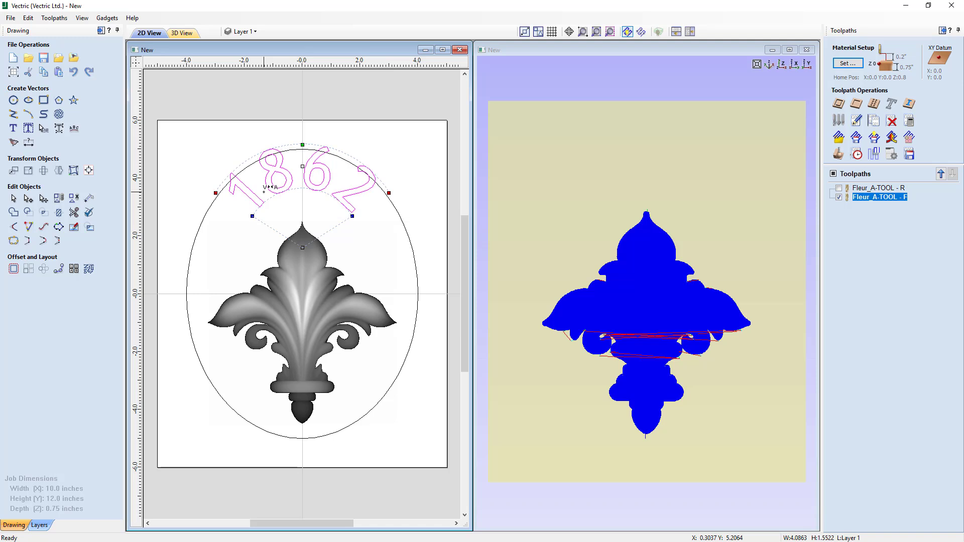
left_click(263, 191)
left_click(264, 192)
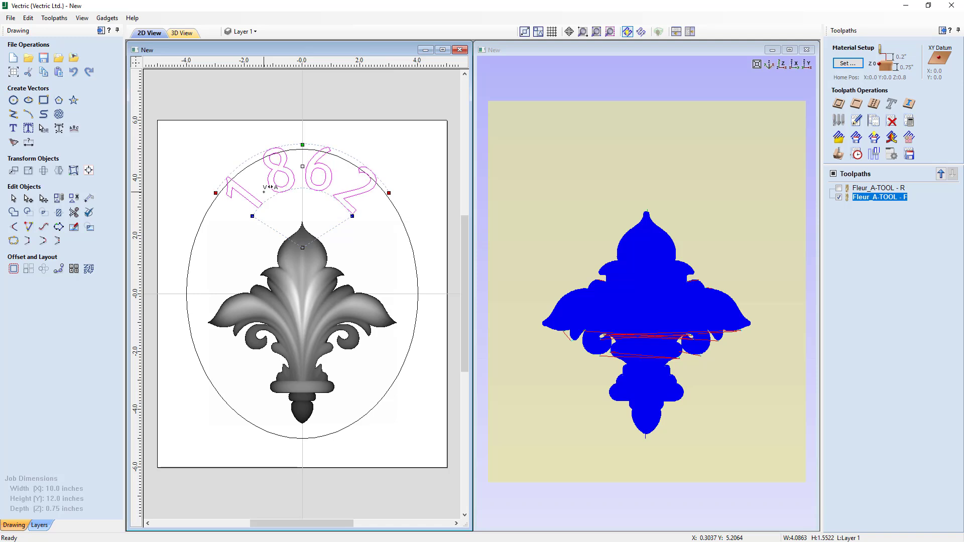
left_click(264, 192)
left_click(264, 192)
left_click(264, 191)
left_click(297, 181)
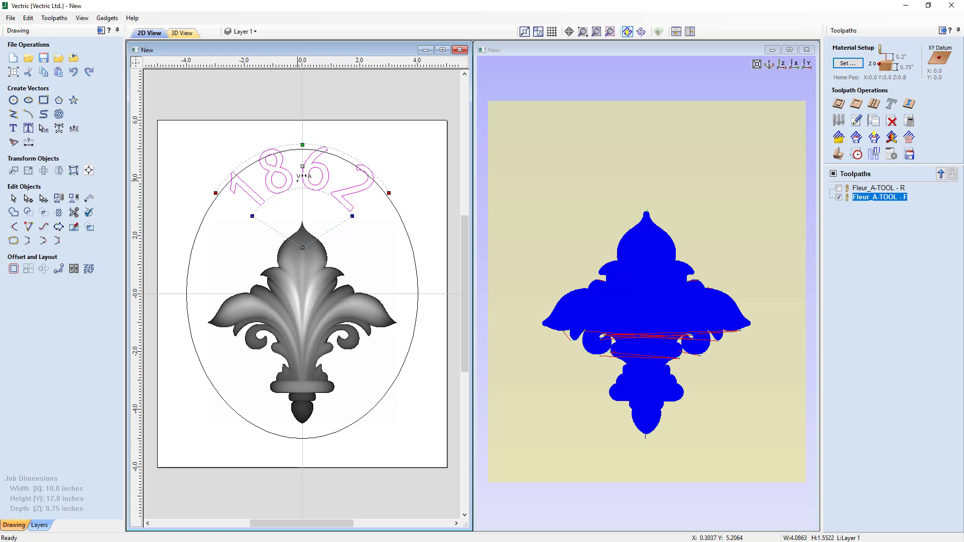
left_click(297, 181)
left_click(335, 185)
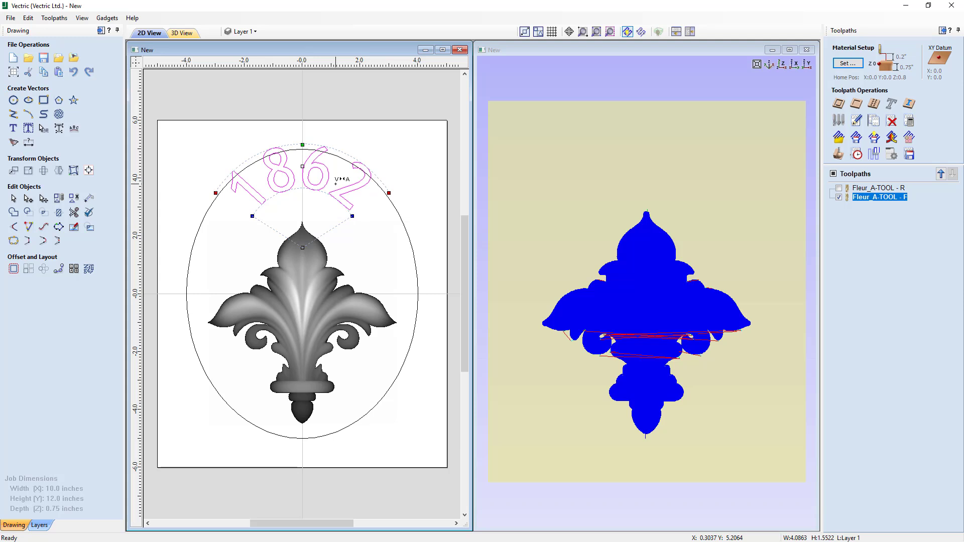
left_click(265, 185)
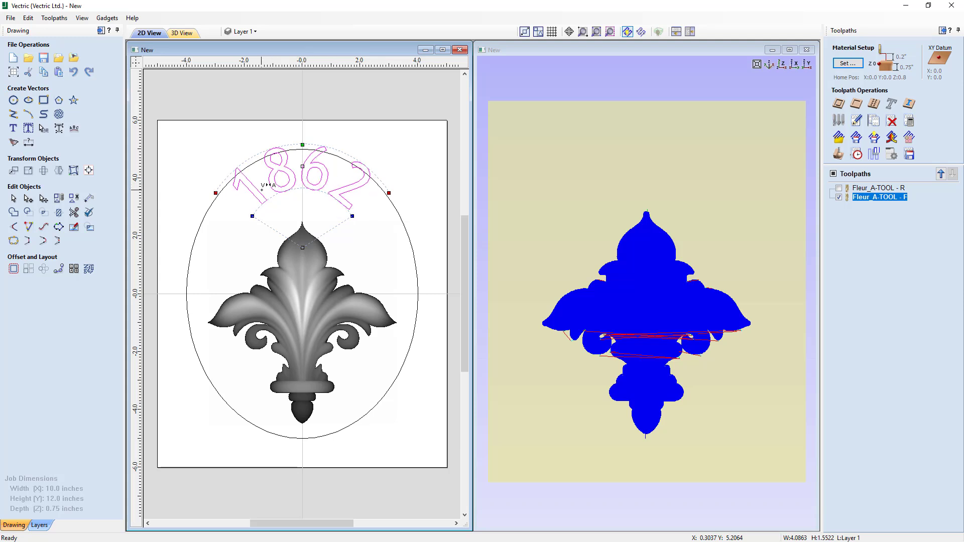
- Leave the text curve editing, select the arched 1862 text and nudge it slightly further down
left_click(298, 180)
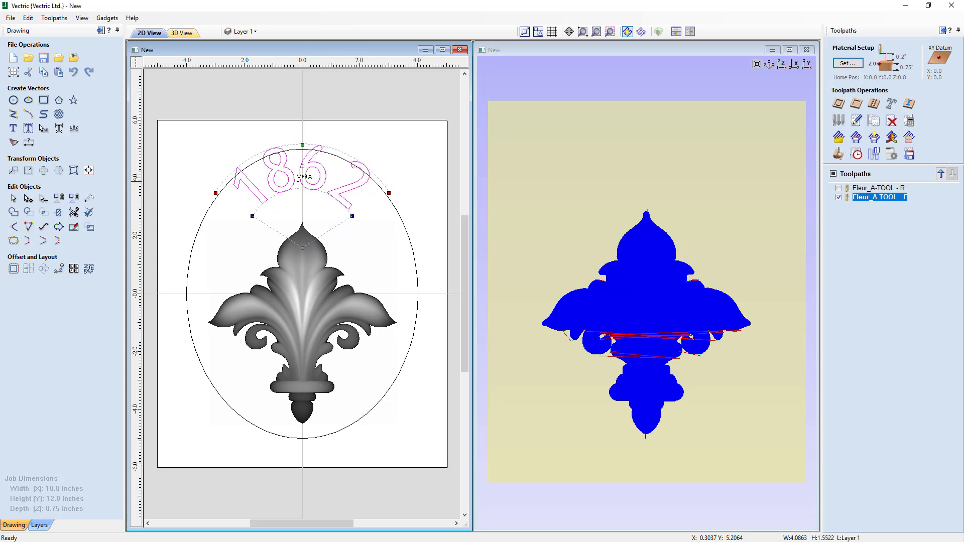
left_click(297, 181, "shift")
left_click(298, 181)
left_click(13, 199)
left_click(292, 195)
key("Down")
key("Down")
key("Down")
key("Down")
key("Down")
key("Down")
key("Down")
key("Down")
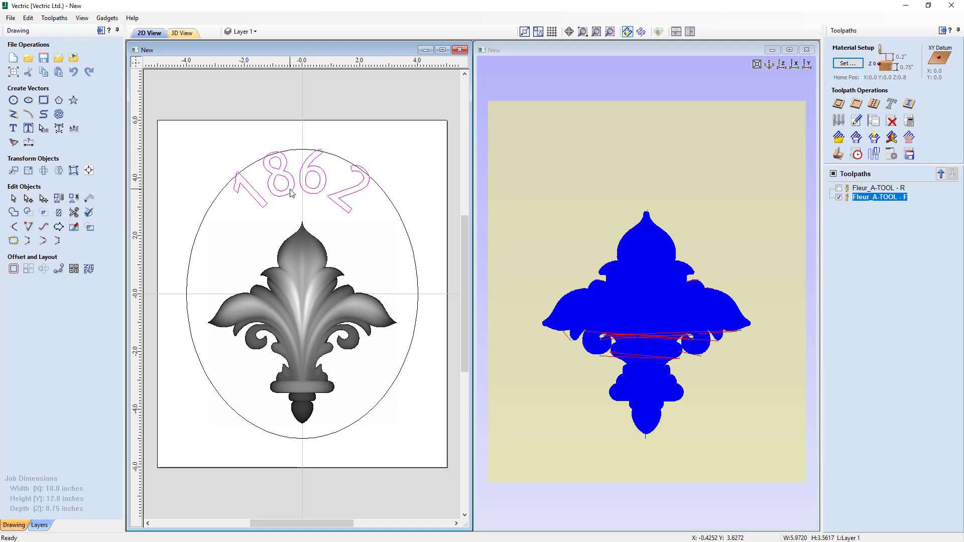
key("Down")
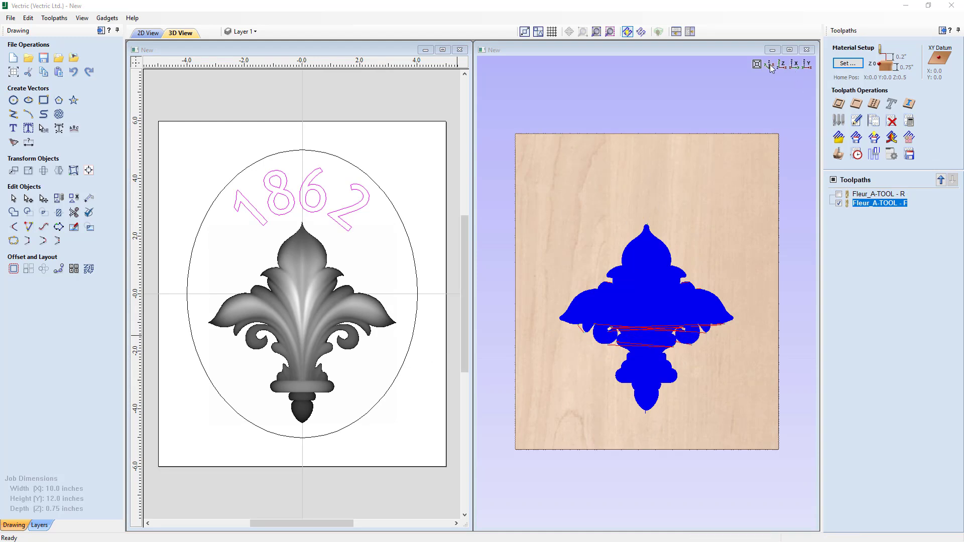
- Set the material XY datum to the bottom-left corner and the Z gap above material to 0.25 inches, recalculating toolpaths
left_click(845, 66)
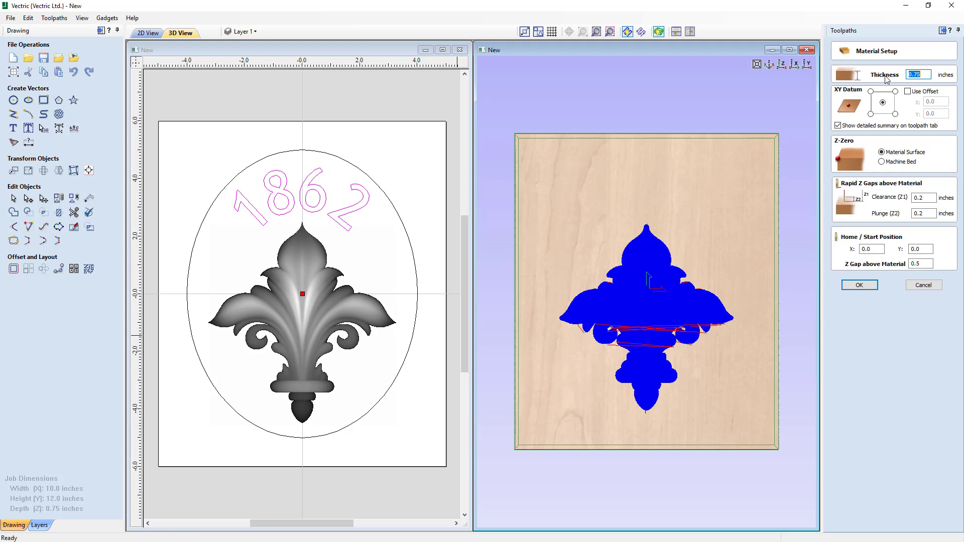
left_click(871, 114)
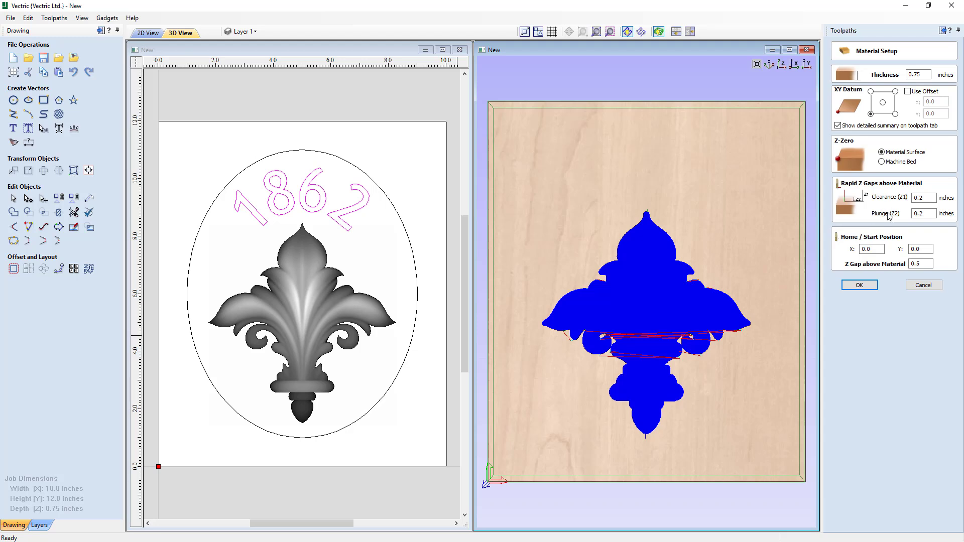
left_click(919, 263)
type("25")
left_click(859, 285)
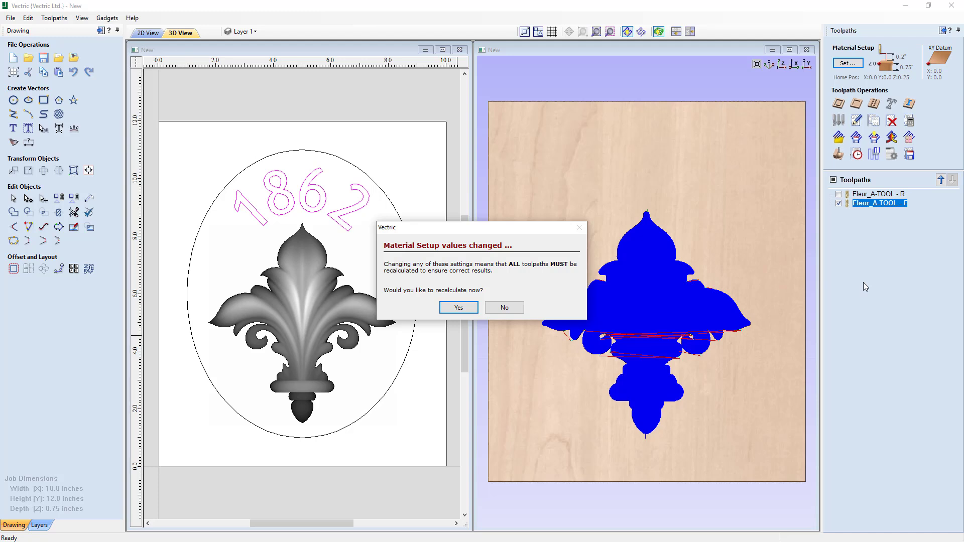
left_click(468, 311)
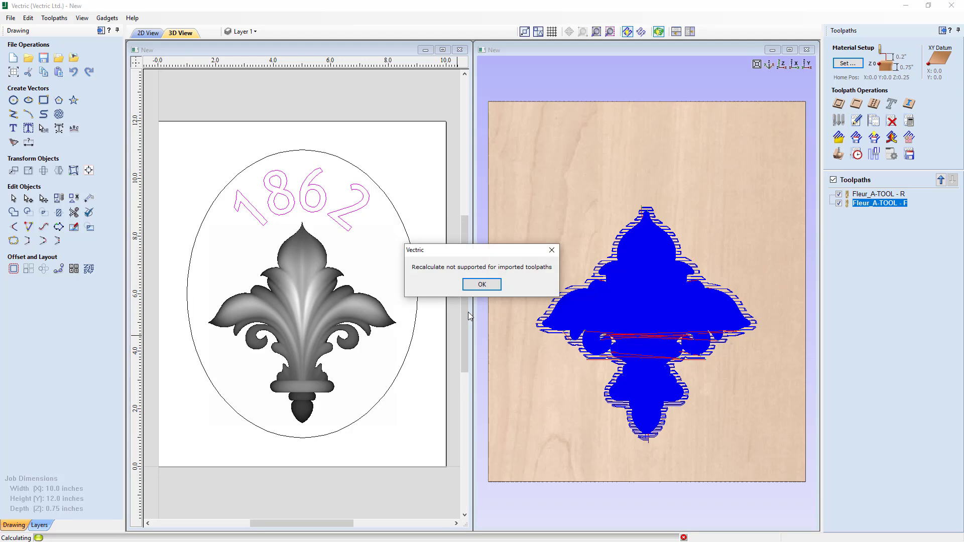
left_click(482, 285)
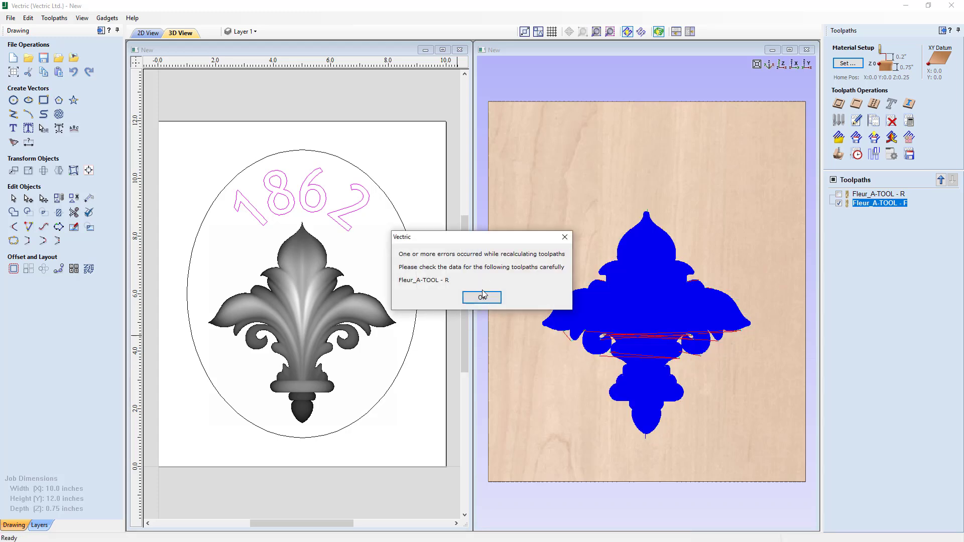
left_click(482, 295)
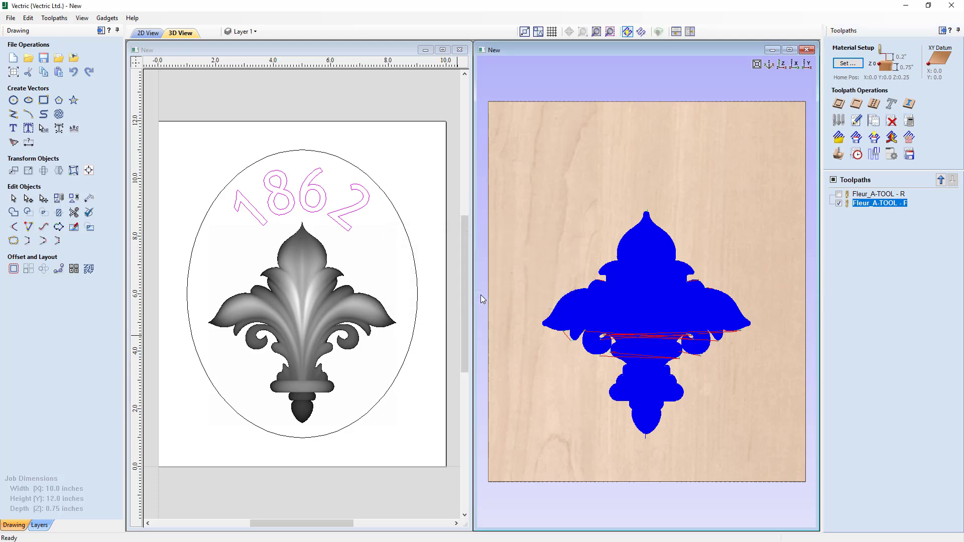
- Show both Fleur toolpaths and preview all toolpaths in 3D, inspecting the carved relief from several angles
left_click(839, 194)
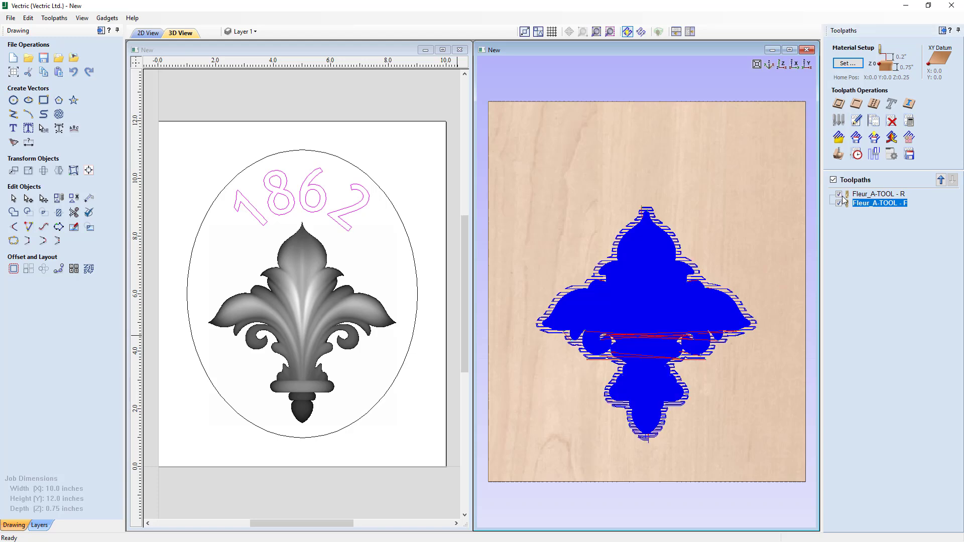
left_click(840, 156)
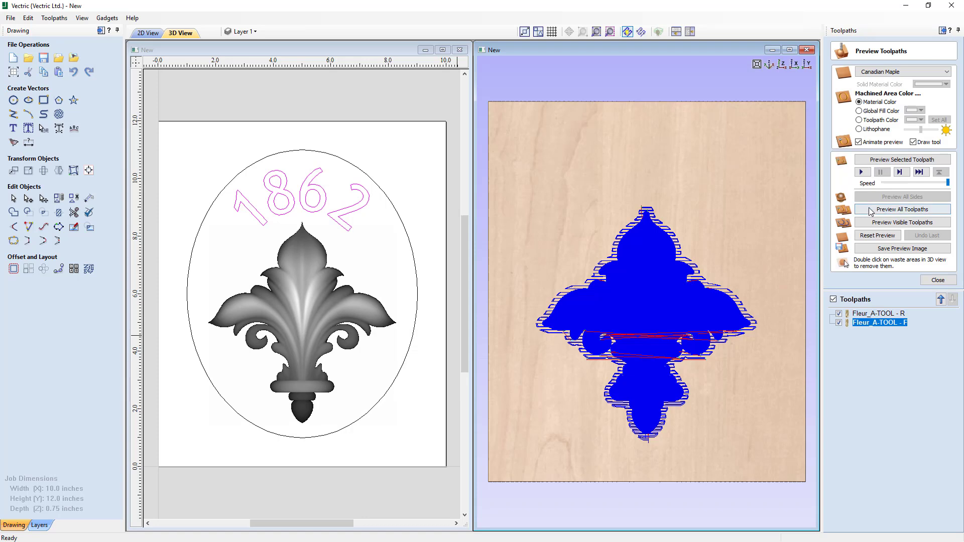
left_click(871, 211)
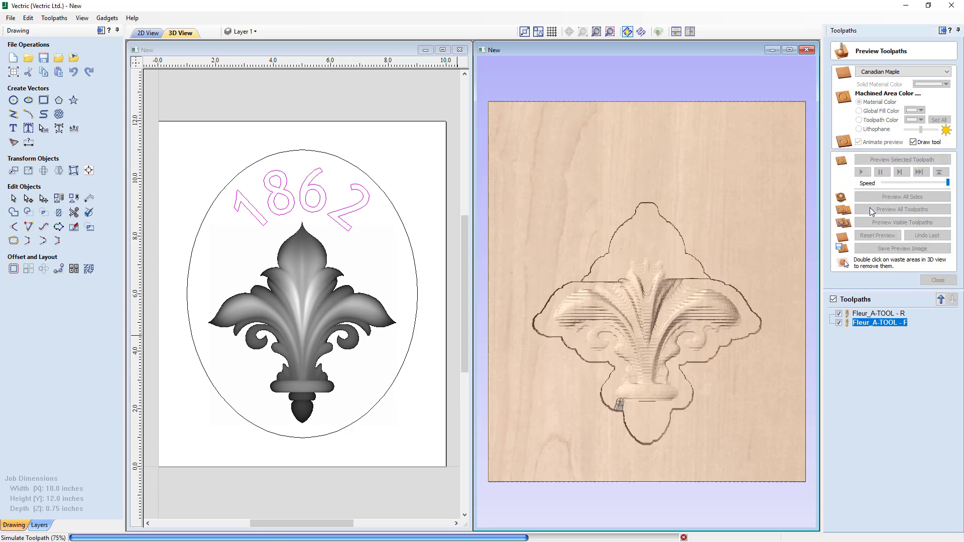
mouse_move(633, 413)
left_mouse_down()
mouse_move(652, 345)
mouse_move(671, 321)
mouse_move(627, 396)
left_mouse_up()
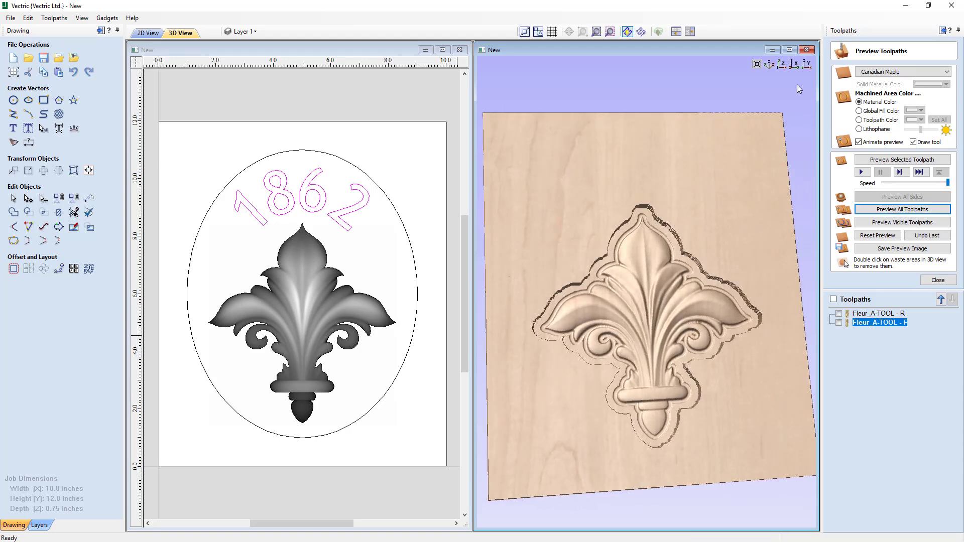
left_click(782, 65)
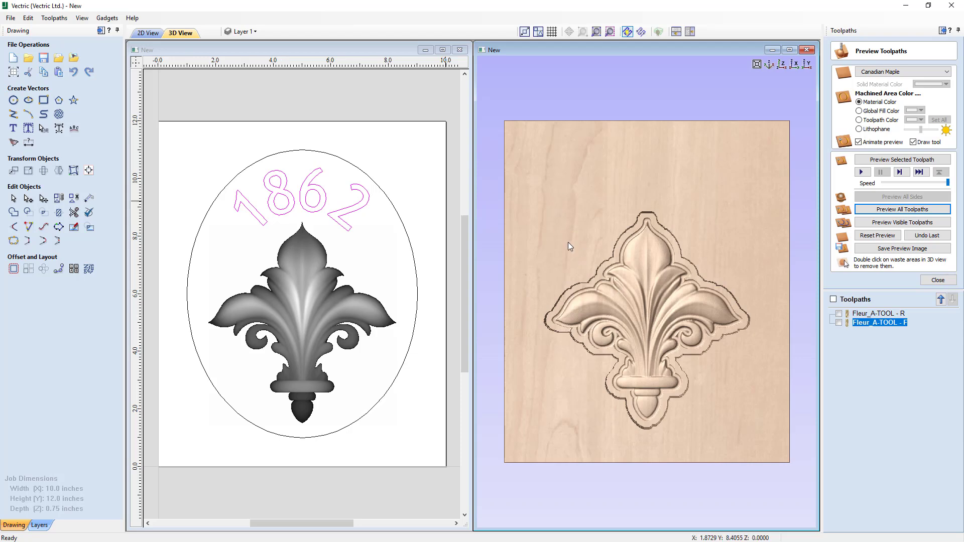
left_click_drag(667, 348, 724, 277)
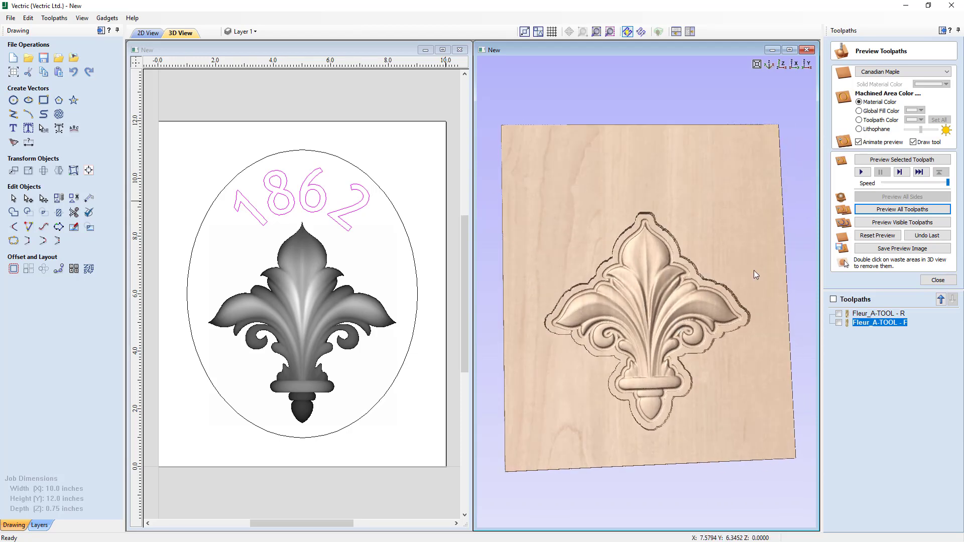
left_click(780, 65)
left_click(937, 281)
- Select the ellipse and start a pocket toolpath with a 0.4 inch cut depth using the End Mill (1/8")
left_click(325, 286)
left_click(325, 286)
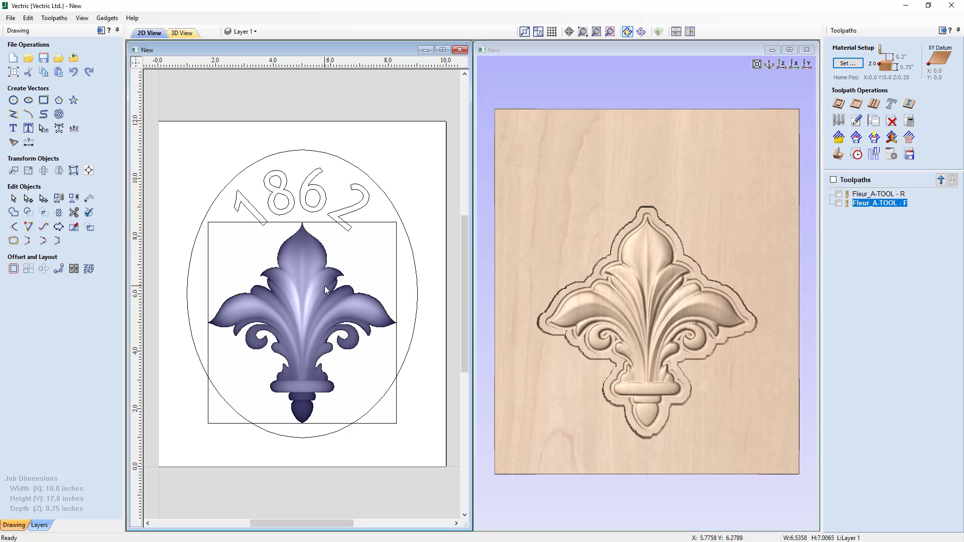
left_click(407, 231, "shift")
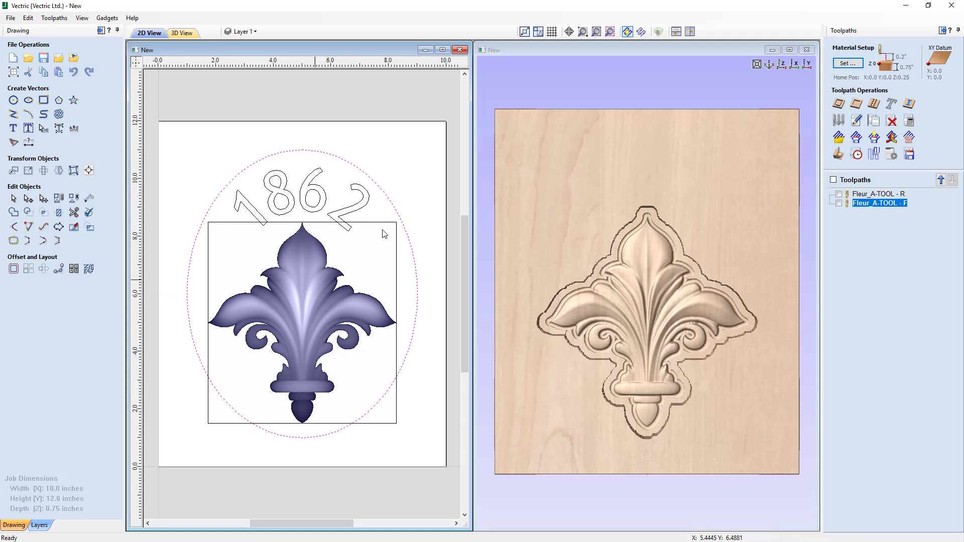
left_click(856, 105)
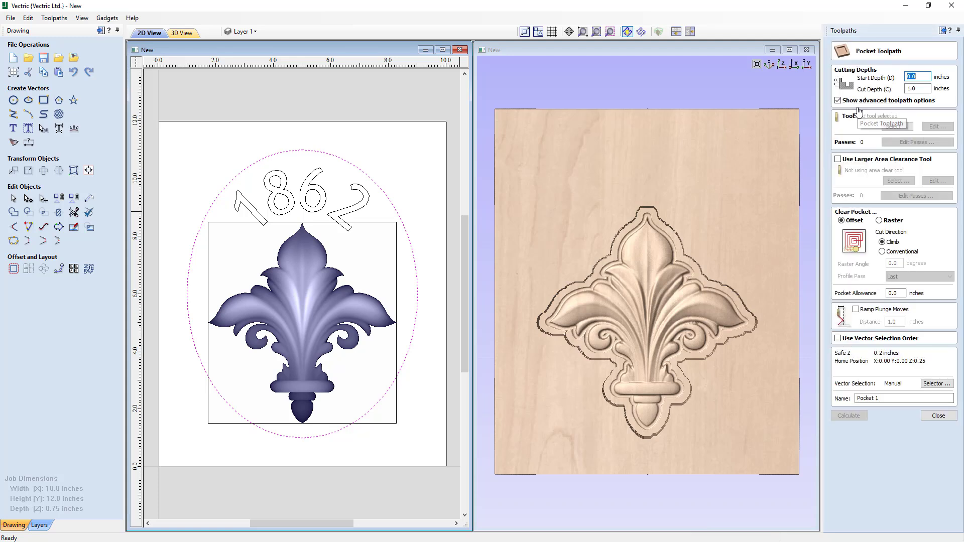
left_click(922, 91)
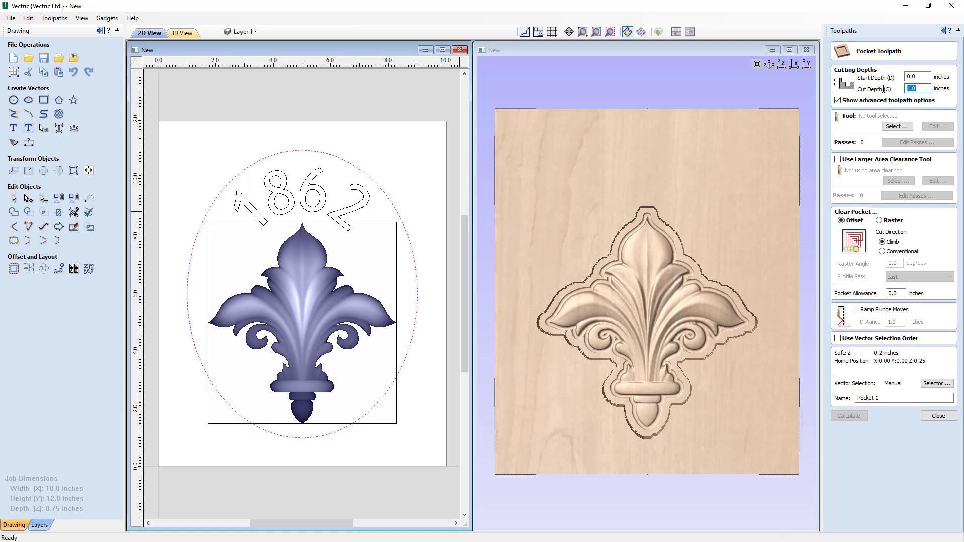
type(".4")
left_click(897, 127)
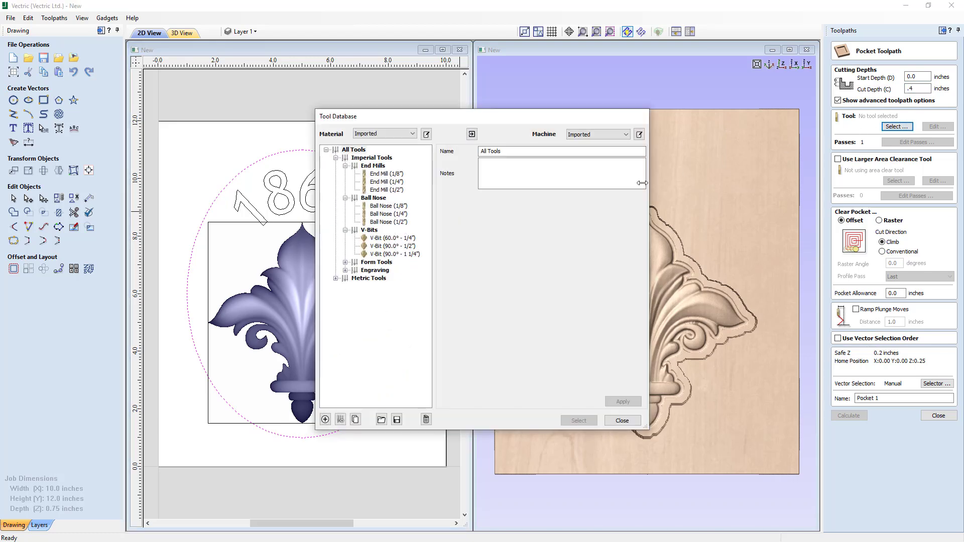
left_click(396, 174)
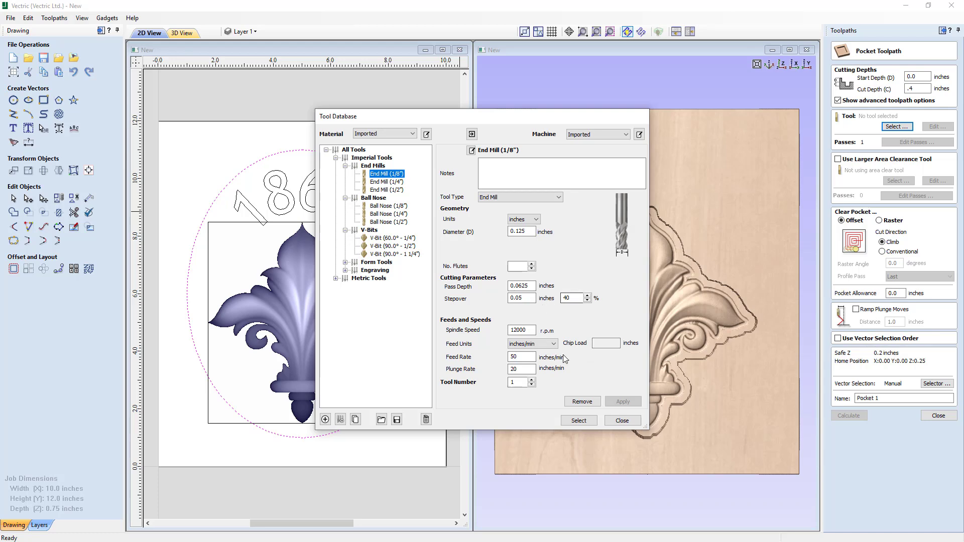
left_click(585, 422)
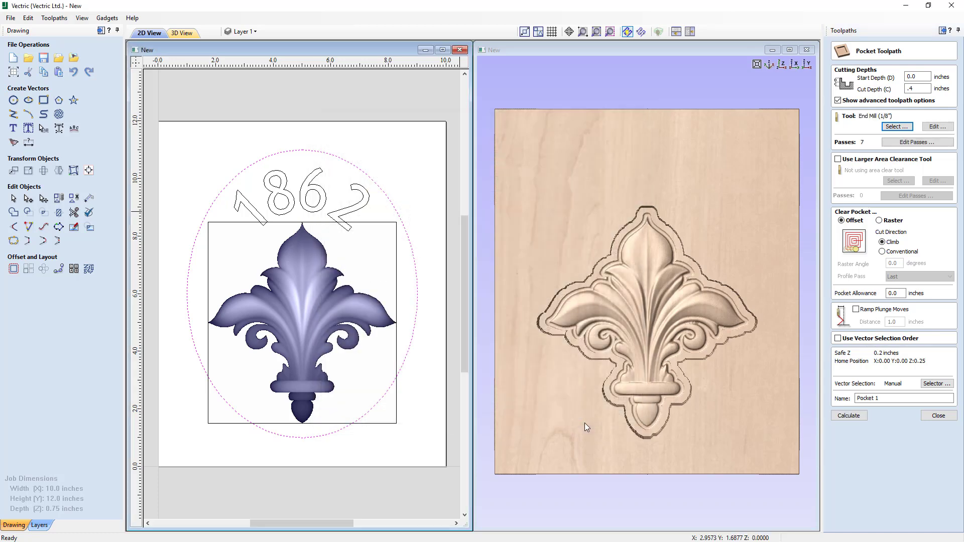
- Name the ellipse pocket toolpath Pocket - .125EM and calculate it
left_click(935, 127)
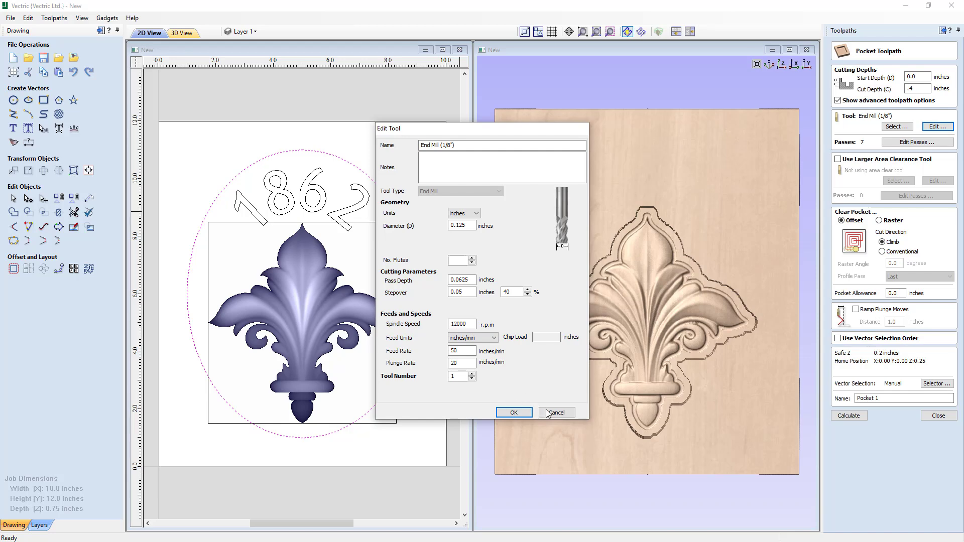
left_click(516, 414)
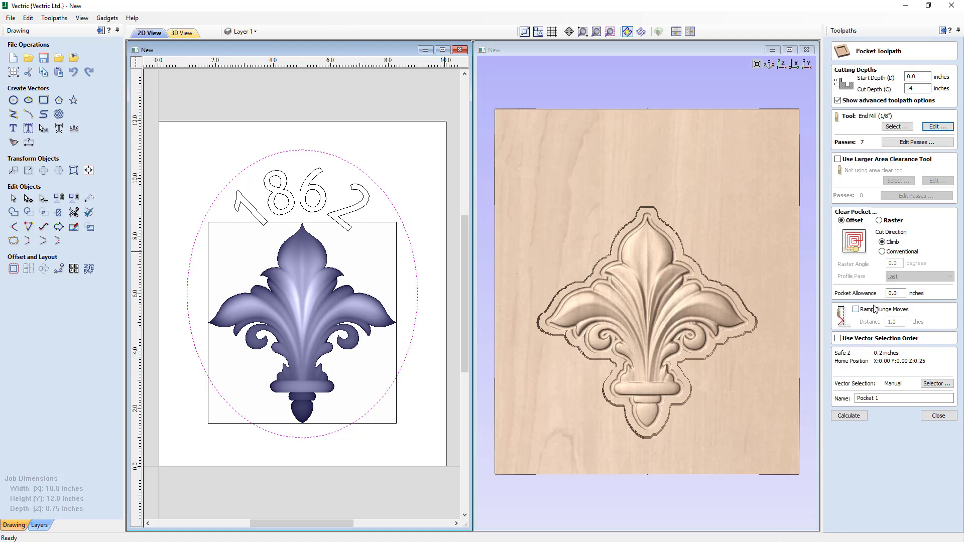
left_click(878, 398)
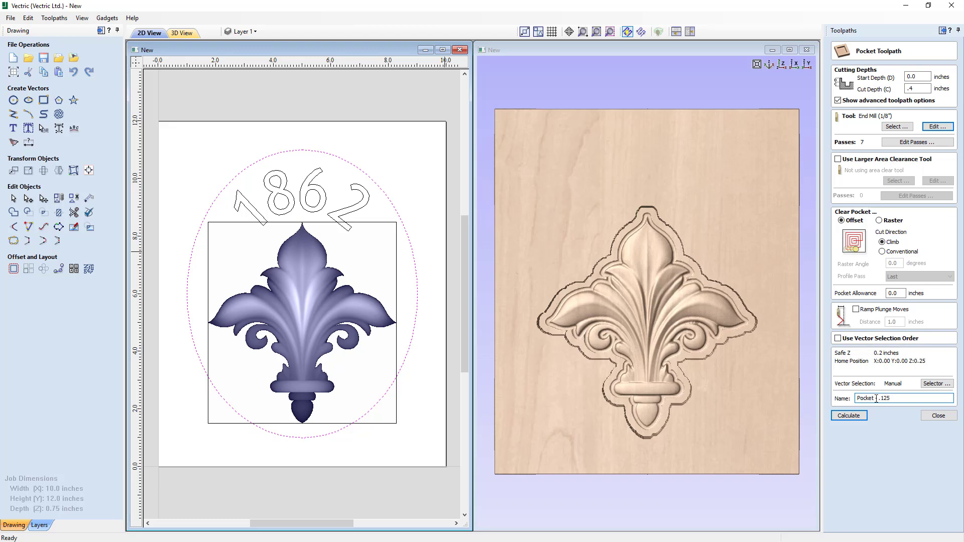
left_click(856, 416)
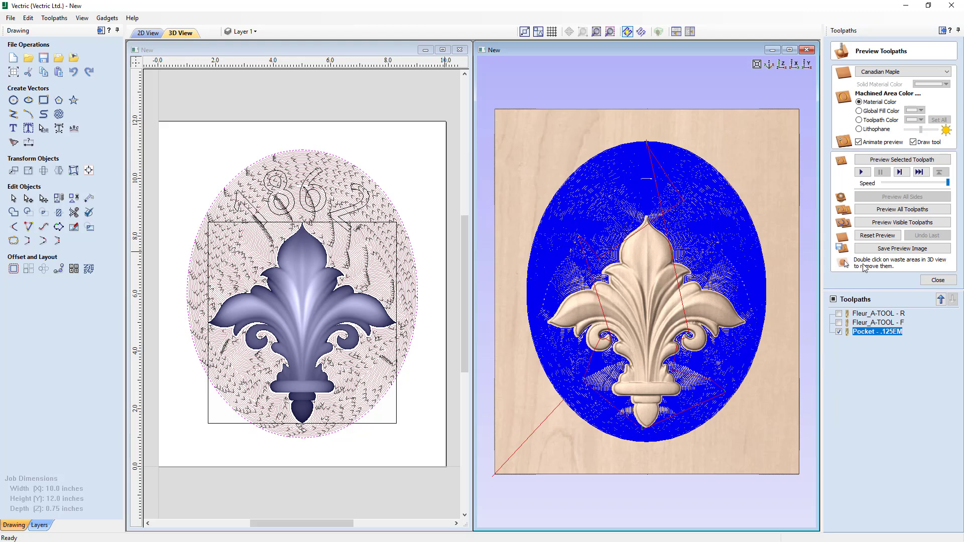
- Preview the visible toolpaths in 3D and inspect the ellipse pocket from different angles
left_click(882, 224)
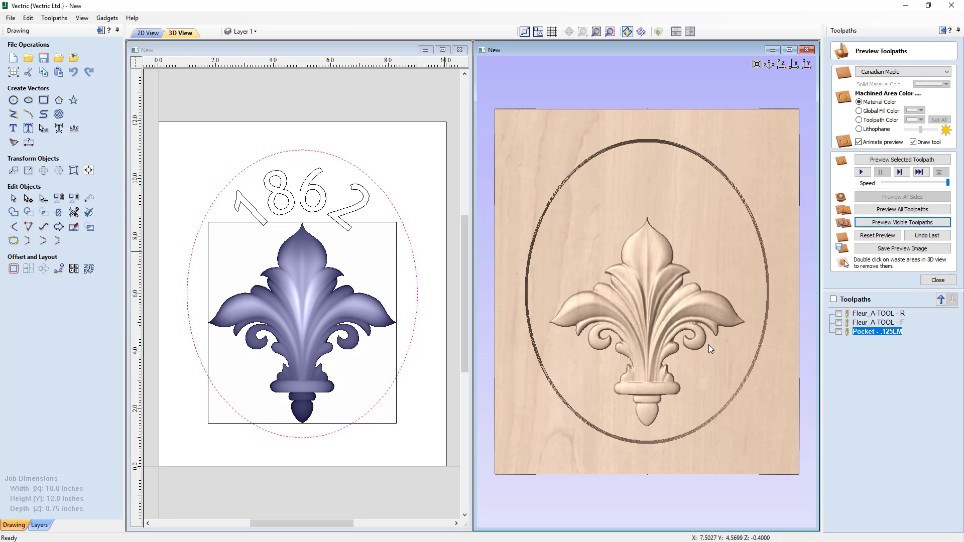
mouse_move(623, 351)
left_mouse_down()
mouse_move(665, 302)
mouse_move(673, 274)
mouse_move(627, 306)
mouse_move(625, 335)
left_mouse_up()
left_click(884, 224)
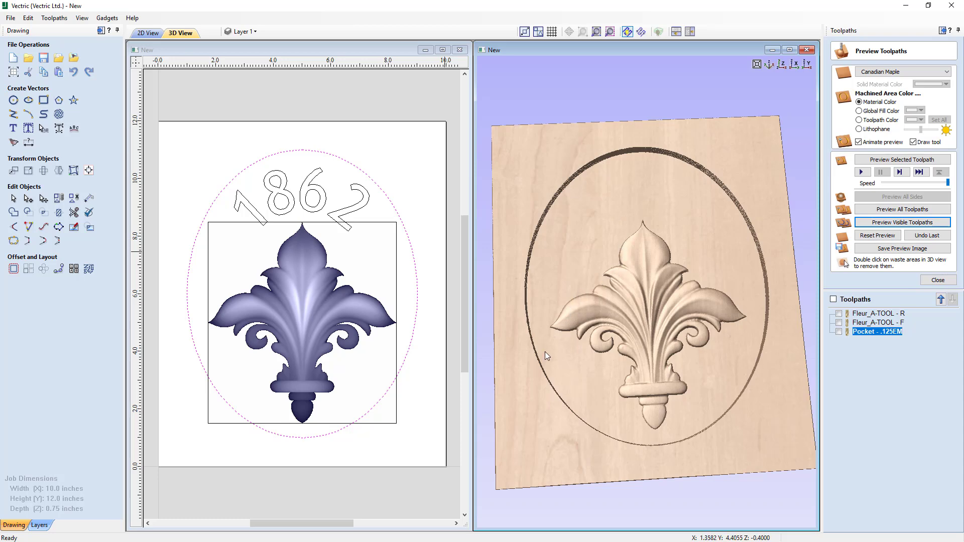
left_click_drag(538, 345, 616, 275)
left_click_drag(668, 182, 762, 292)
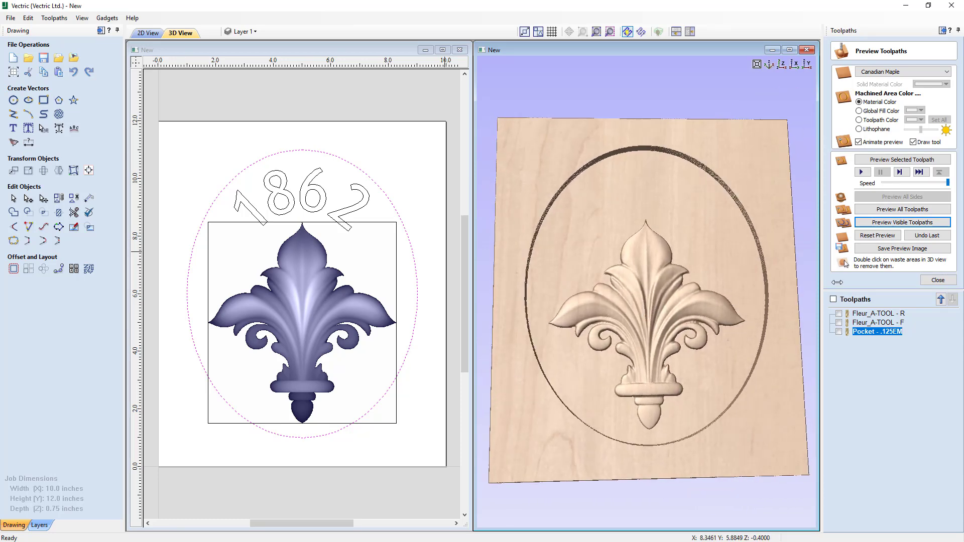
left_click(938, 280)
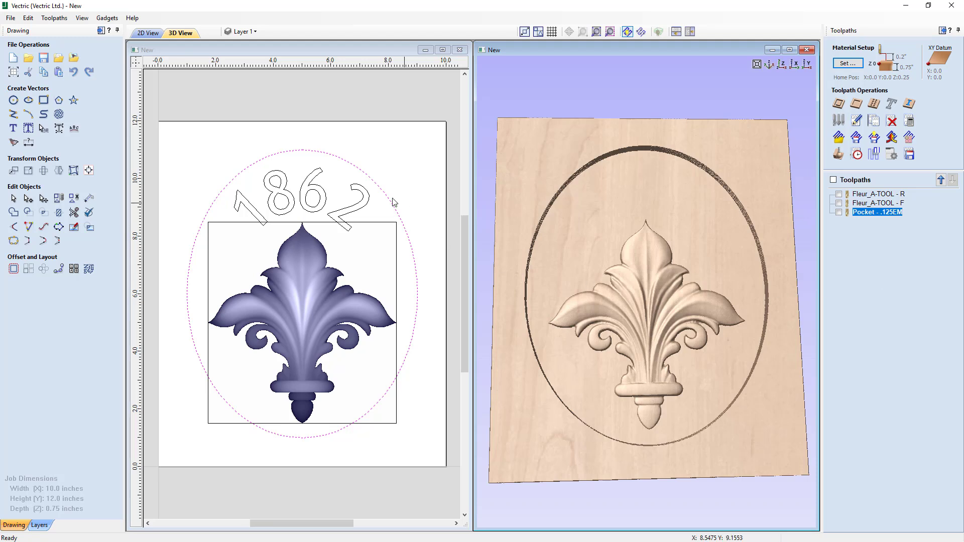
- Create and calculate a pocket toolpath for the 1862 date with 0.4 inch start depth, 0.1 inch cut depth and End Mill (1/8")
left_click(353, 211)
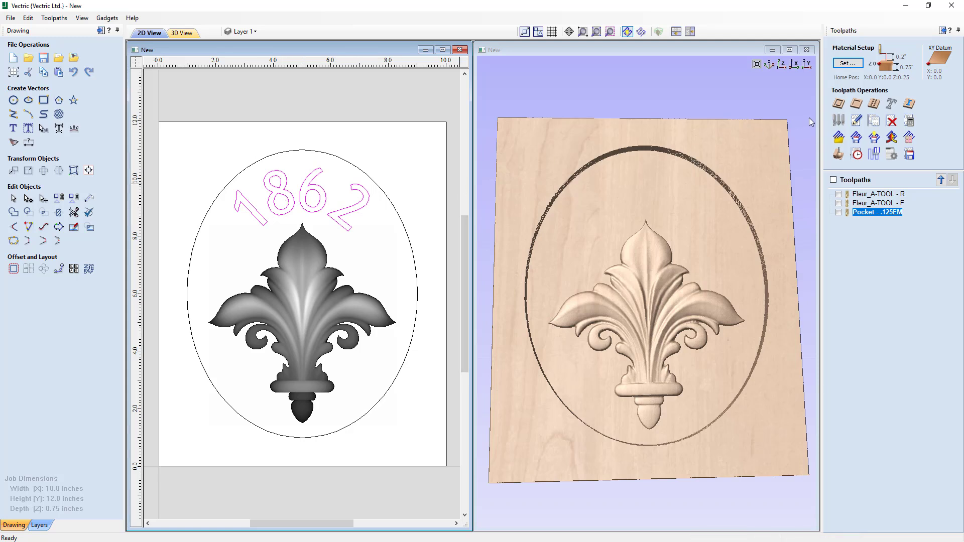
left_click(856, 104)
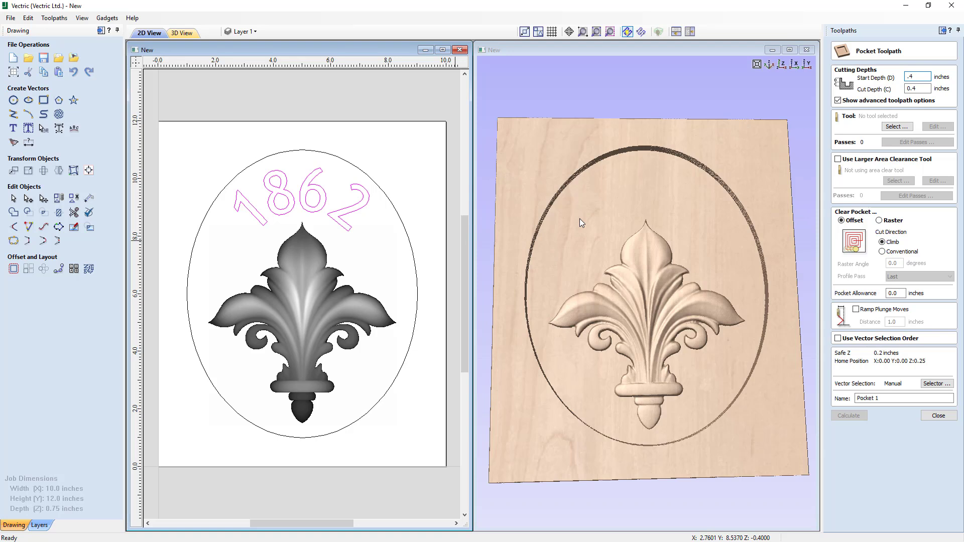
key("Tab")
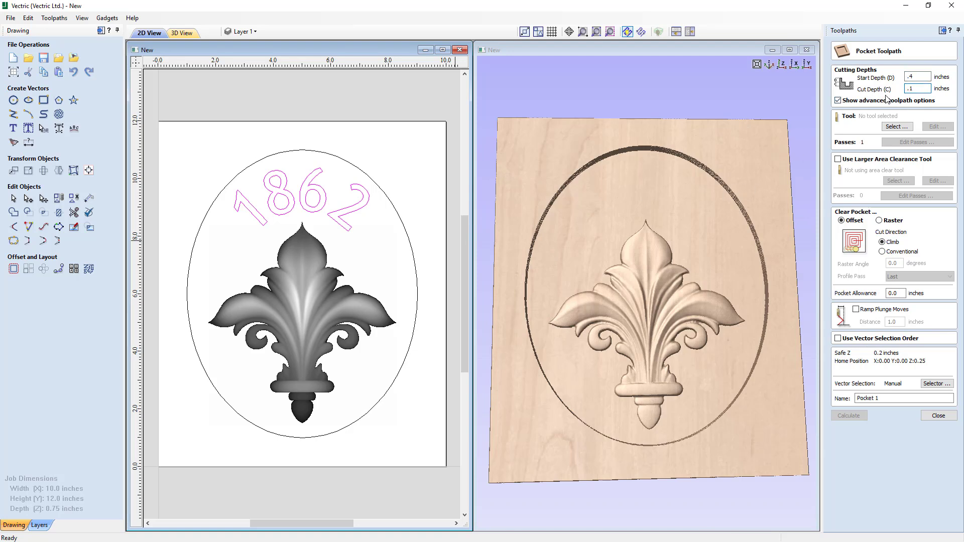
left_click(897, 127)
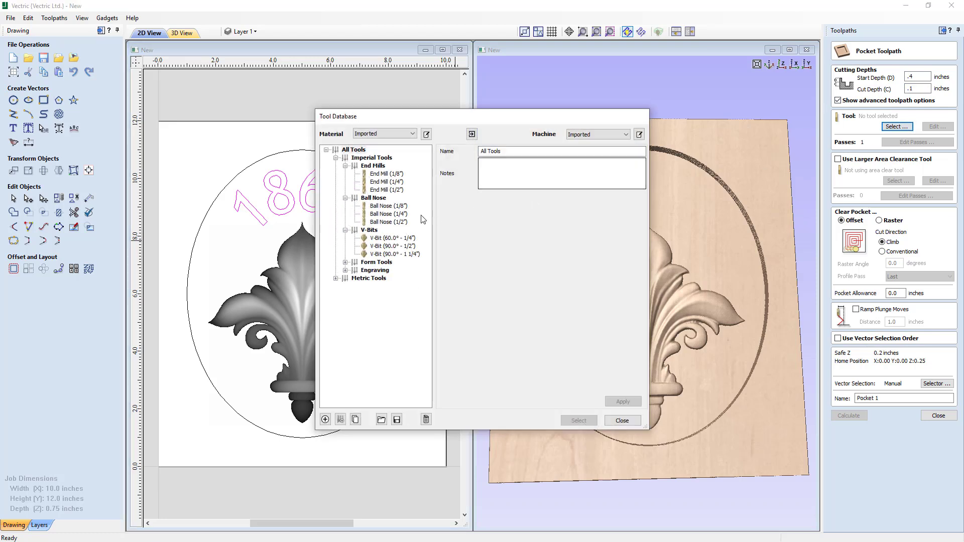
left_click(396, 175)
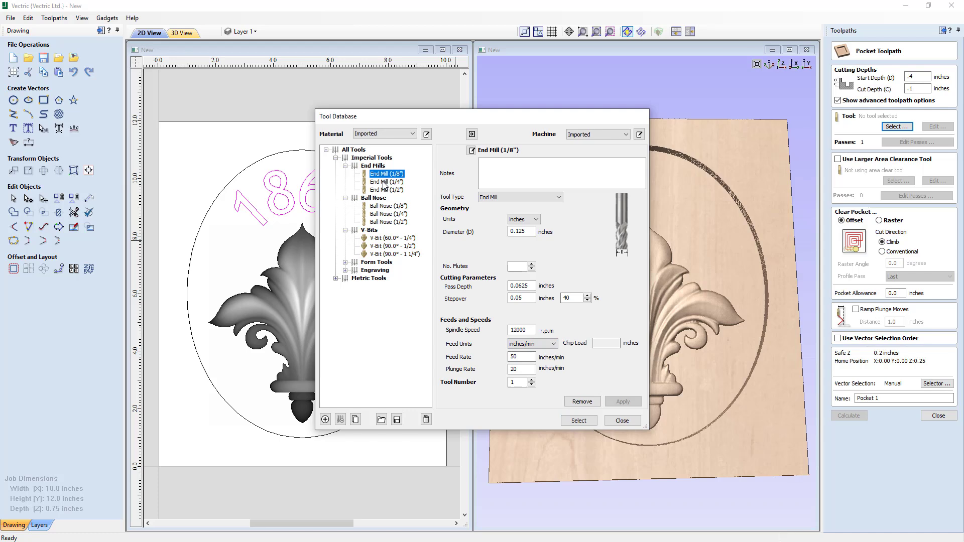
left_click(579, 421)
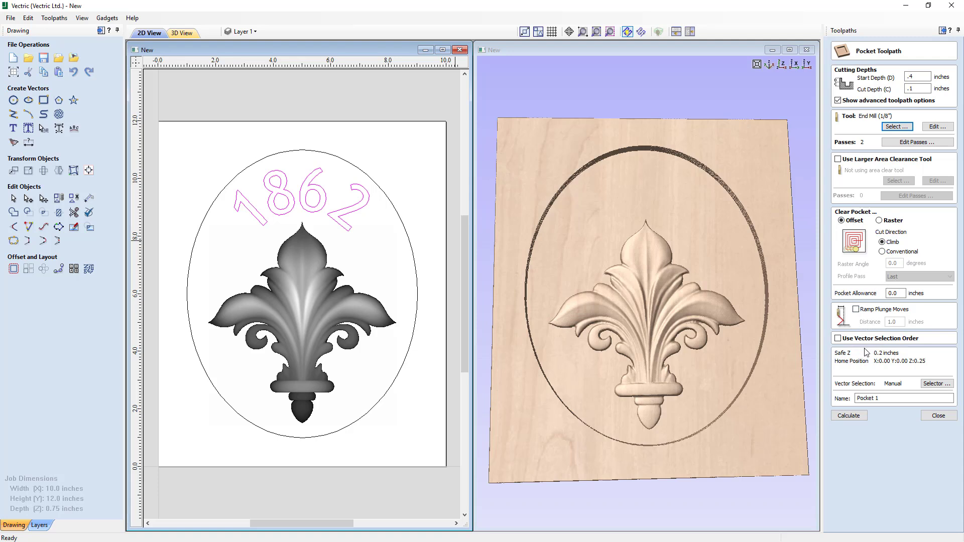
left_click(853, 414)
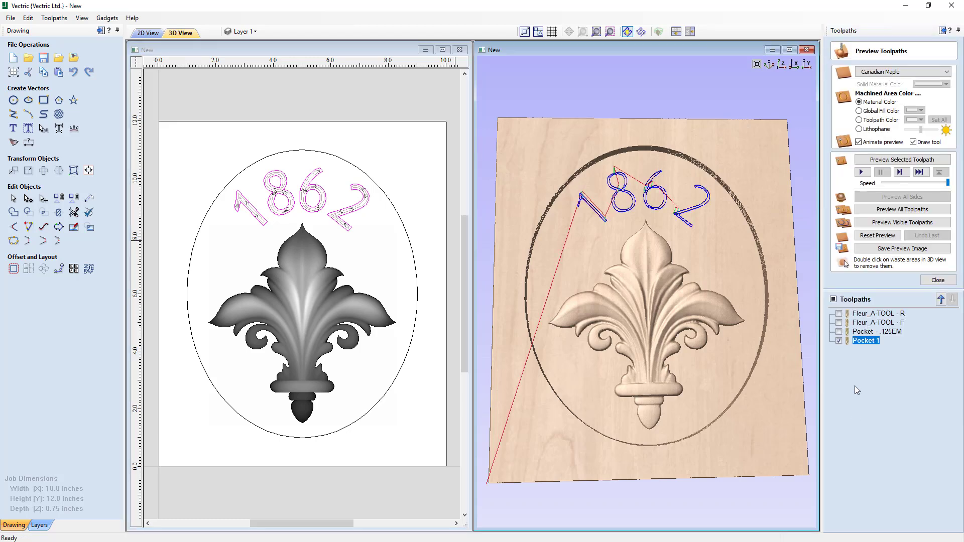
- Preview the visible date pocket toolpath in 3D and inspect the carved numbers
left_click(889, 226)
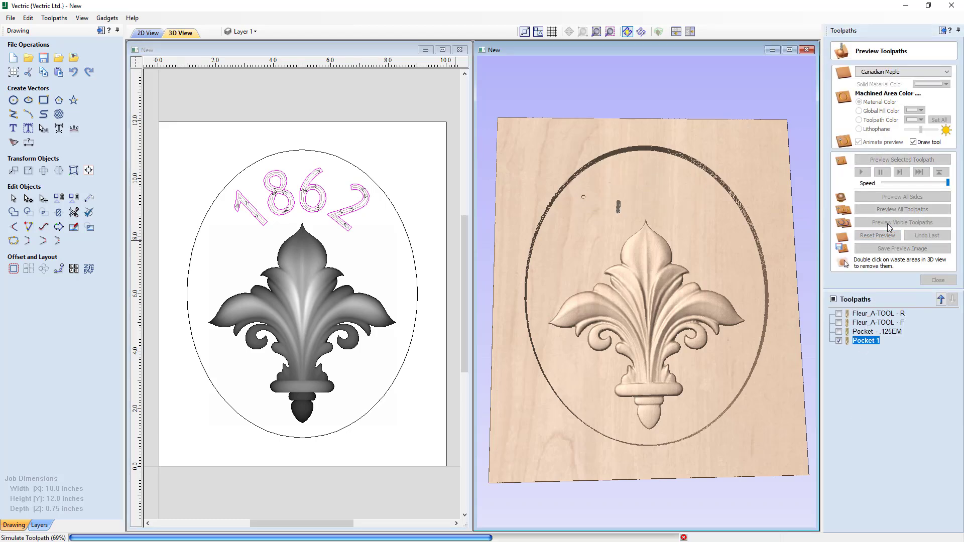
left_click_drag(669, 297, 653, 287)
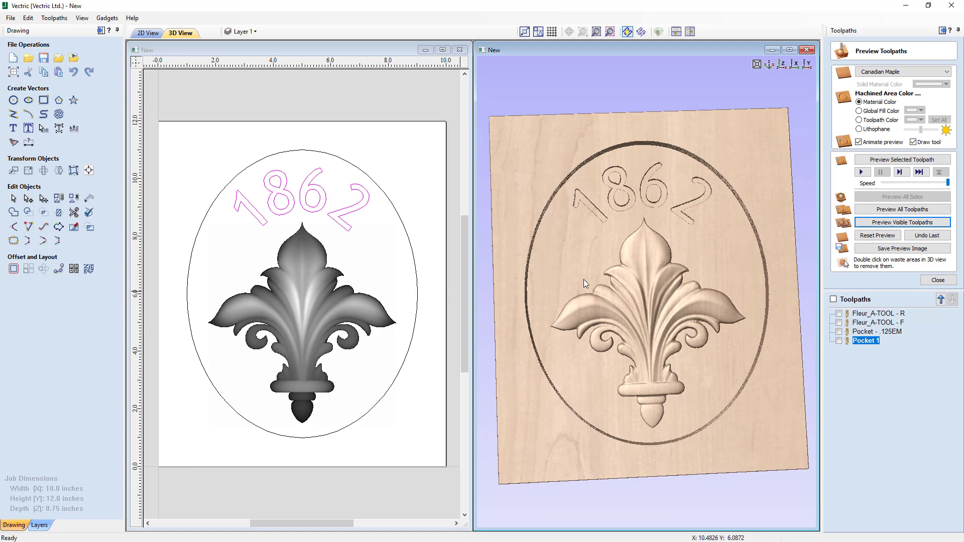
left_click(928, 280)
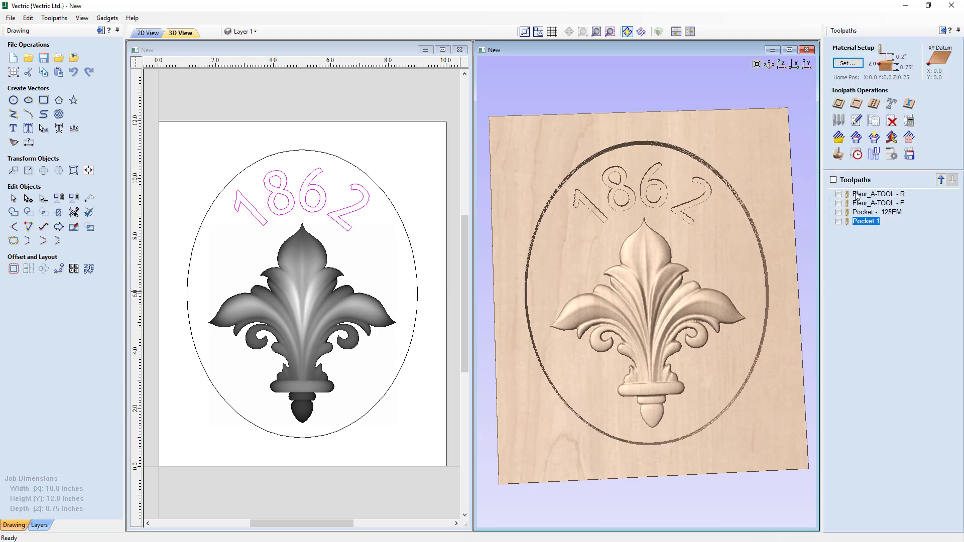
- Select the ellipse and start a 2D profile toolpath, 0.75 inch deep, using the End Mill (1/4")
left_click(397, 216)
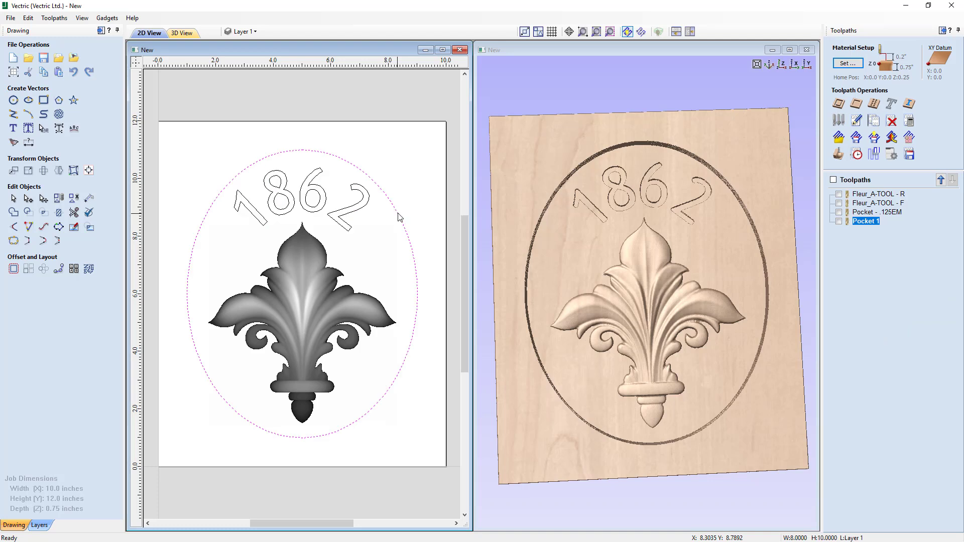
left_click(841, 108)
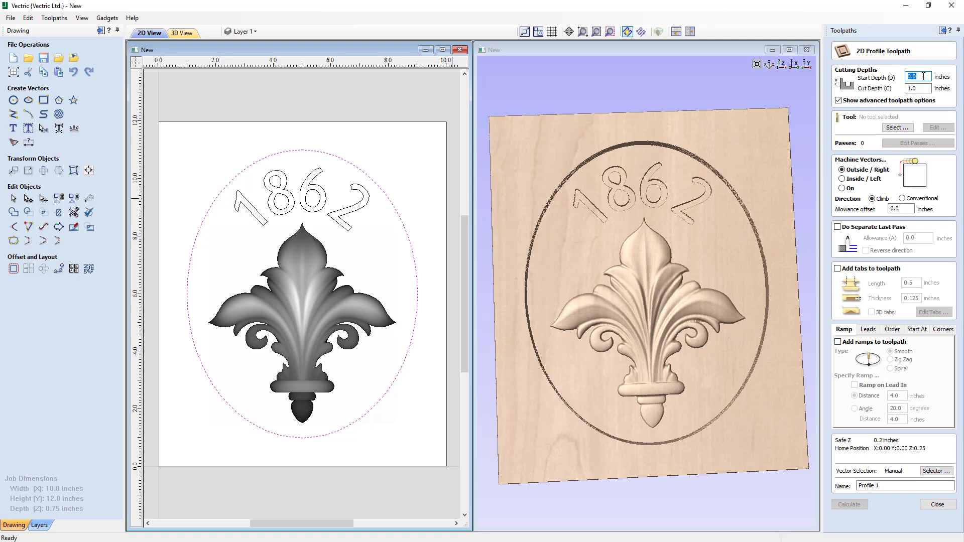
key("Tab")
left_click(898, 128)
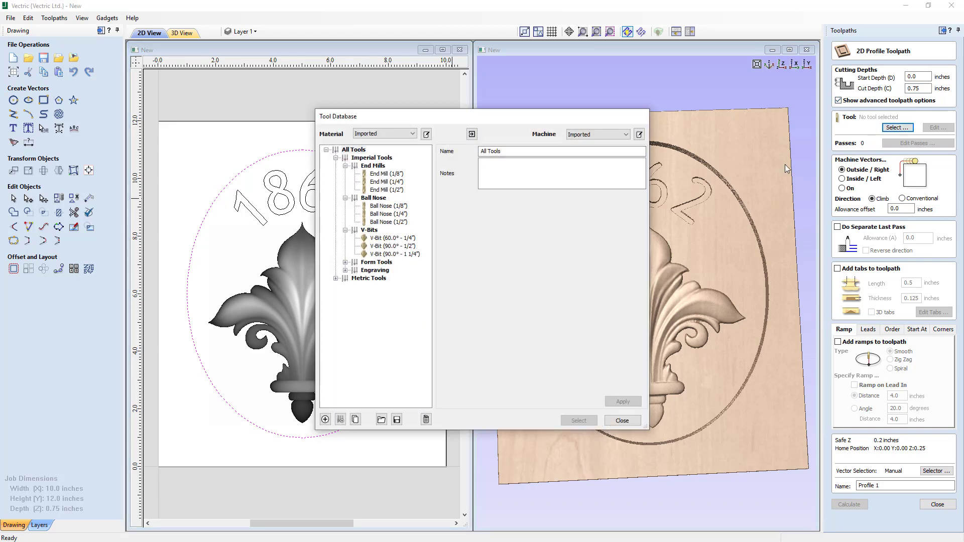
left_click(398, 182)
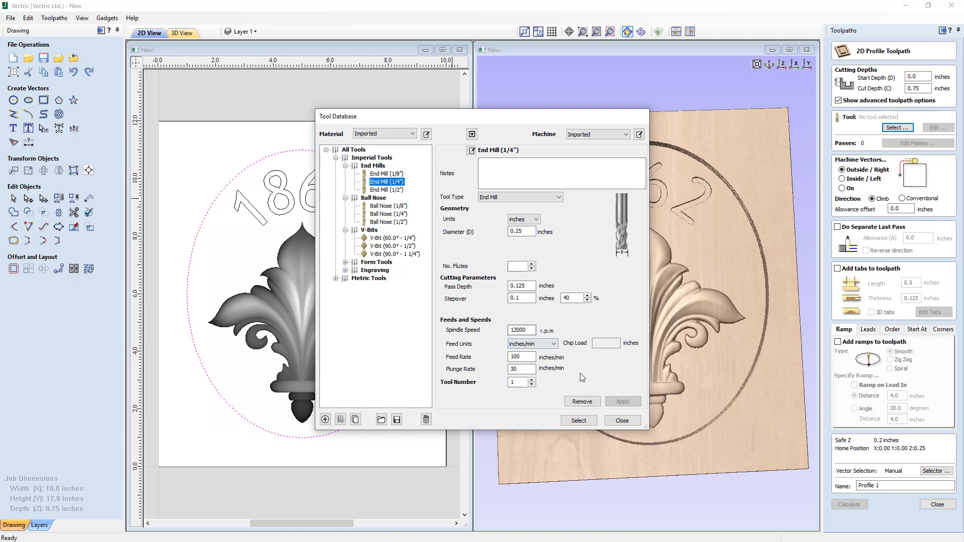
left_click(579, 420)
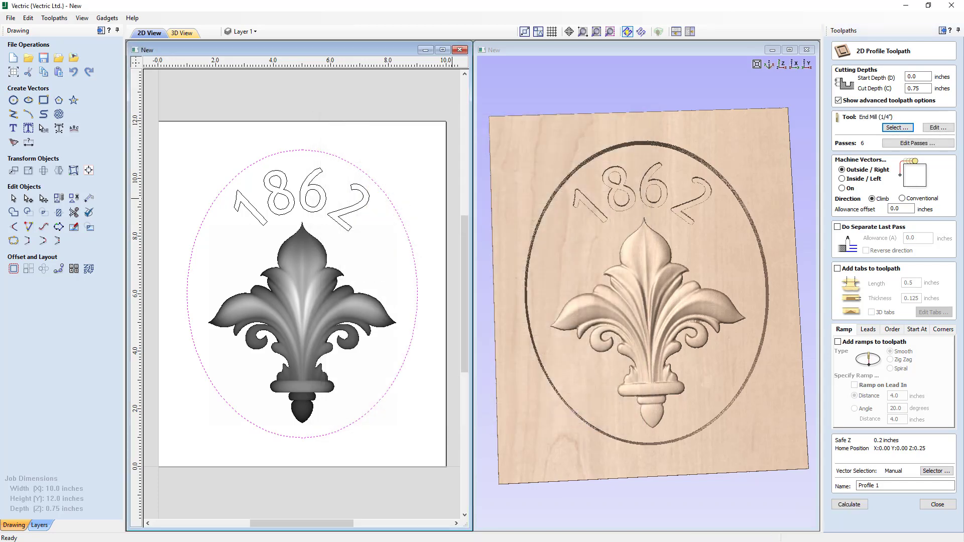
- Edit the End Mill (1/4") settings to increase its pass depth
left_click(937, 128)
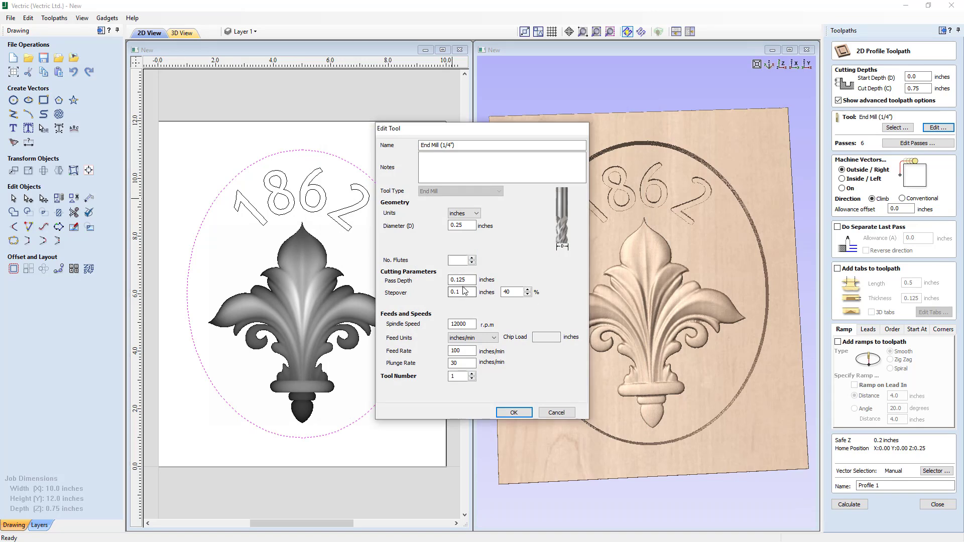
left_click_drag(456, 280, 469, 278)
left_click(514, 413)
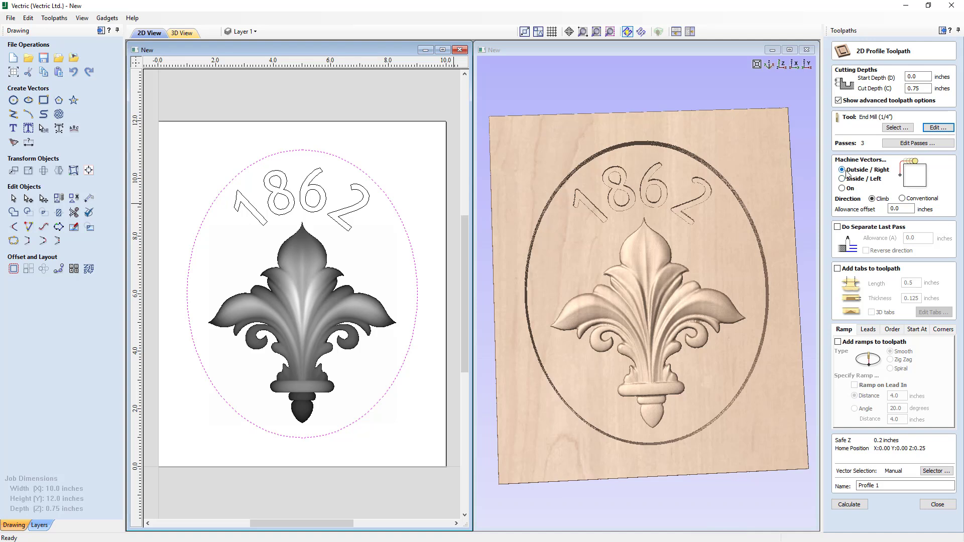
- Set the profile's allowance offset to -0.01 inches
left_click(900, 208)
left_click_drag(901, 208, 884, 207)
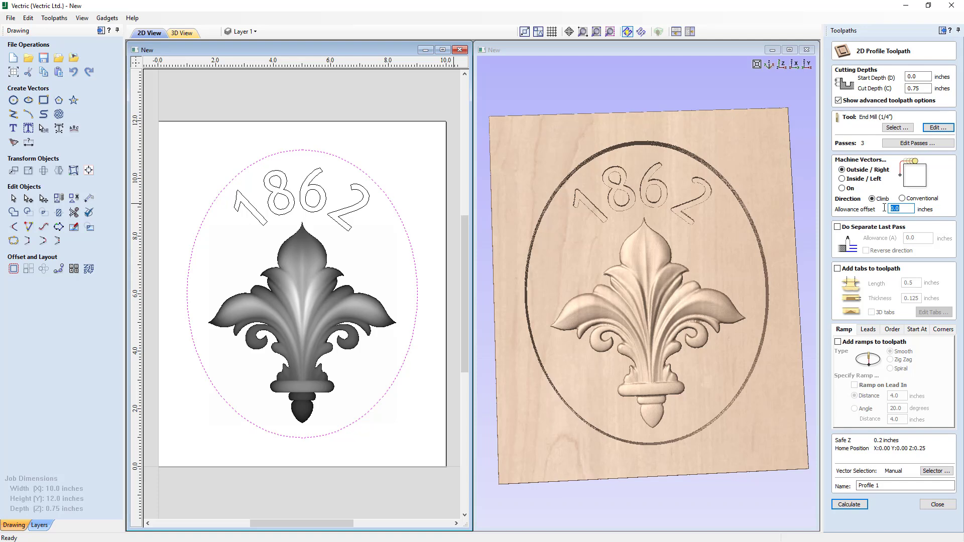
type(".")
- Enable tabs on the profile toolpath with 0.25 inch length and 0.25 inch thickness
left_click(838, 269)
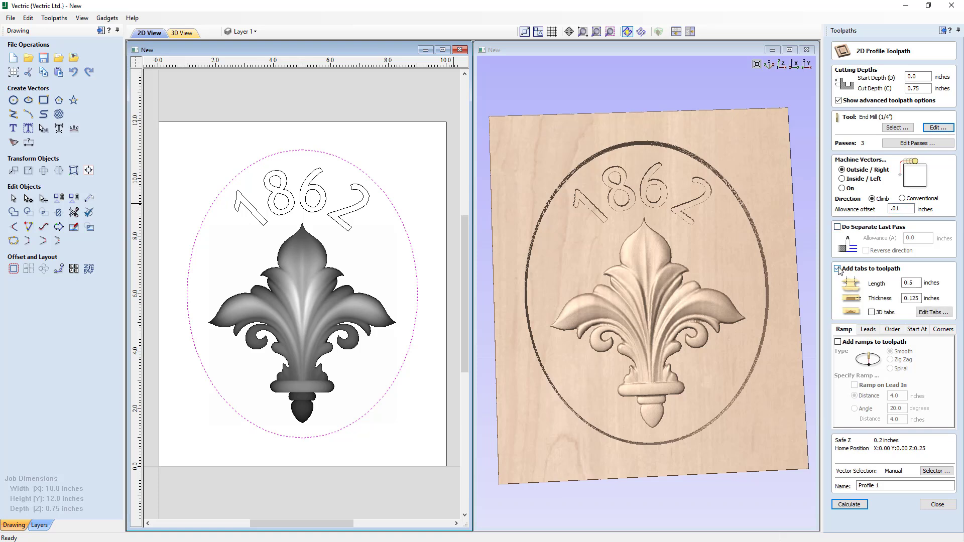
left_click_drag(918, 282, 910, 282)
left_click_drag(915, 298, 936, 295)
- Add four evenly spaced tabs to the ellipse outline
left_click(946, 314)
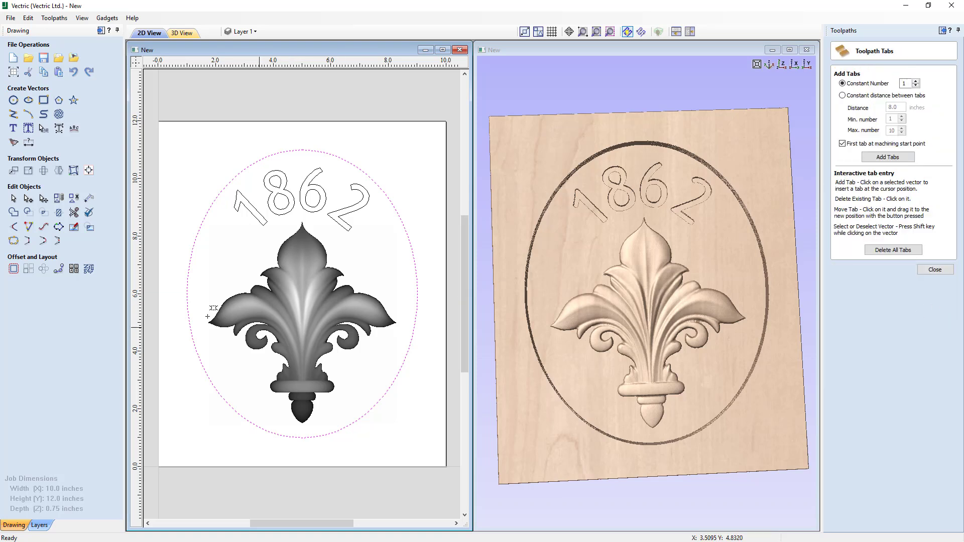
left_click(916, 81)
left_click(893, 158)
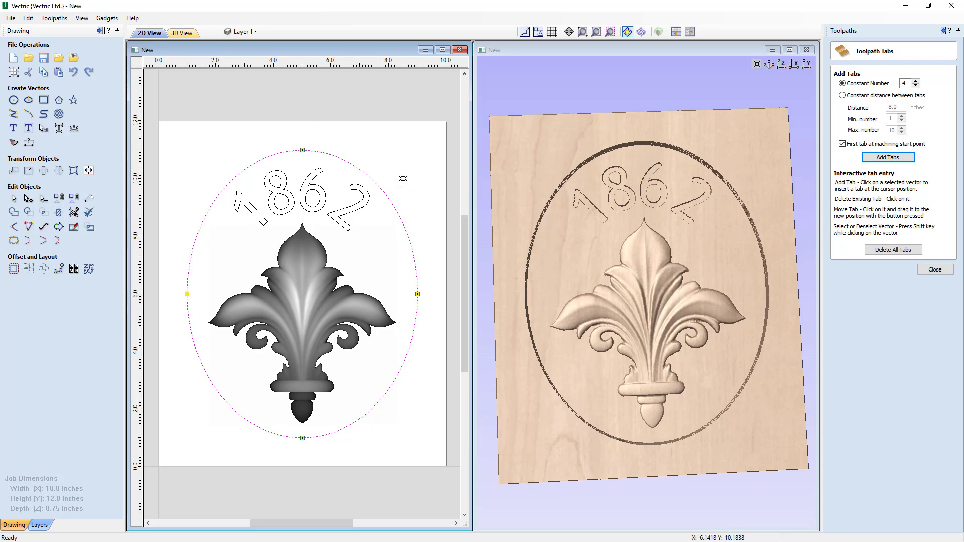
left_click(931, 270)
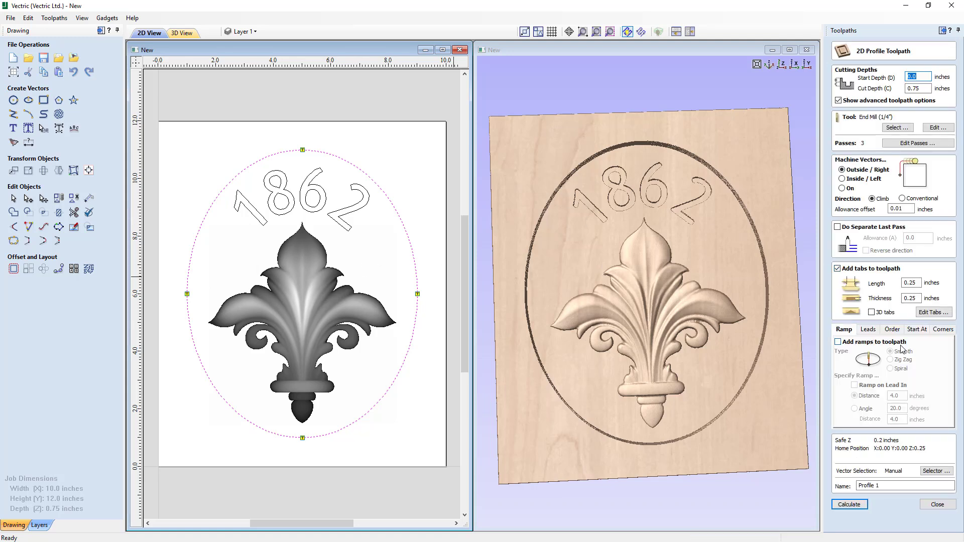
- Name the profile toolpath Profile - Cutout - .25EM and calculate it
left_click(877, 486)
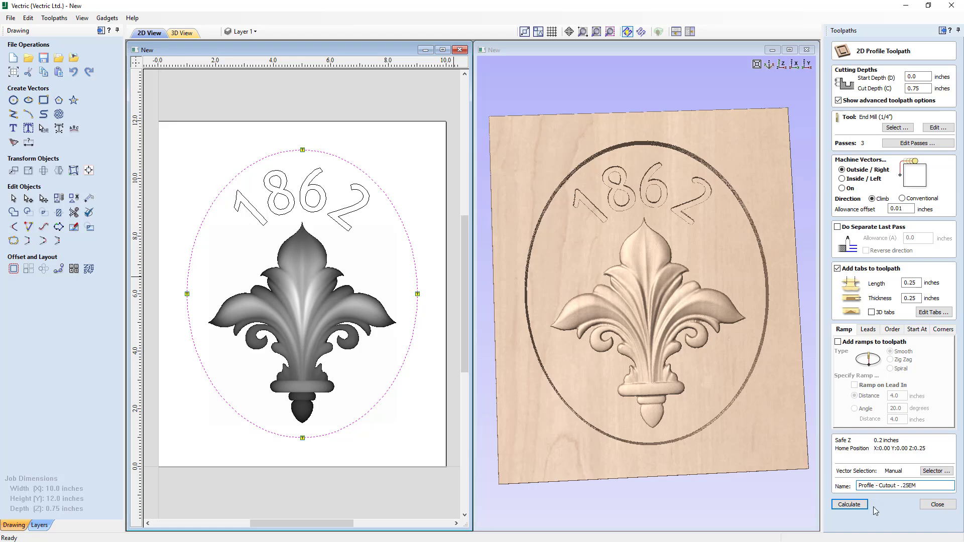
left_click(849, 505)
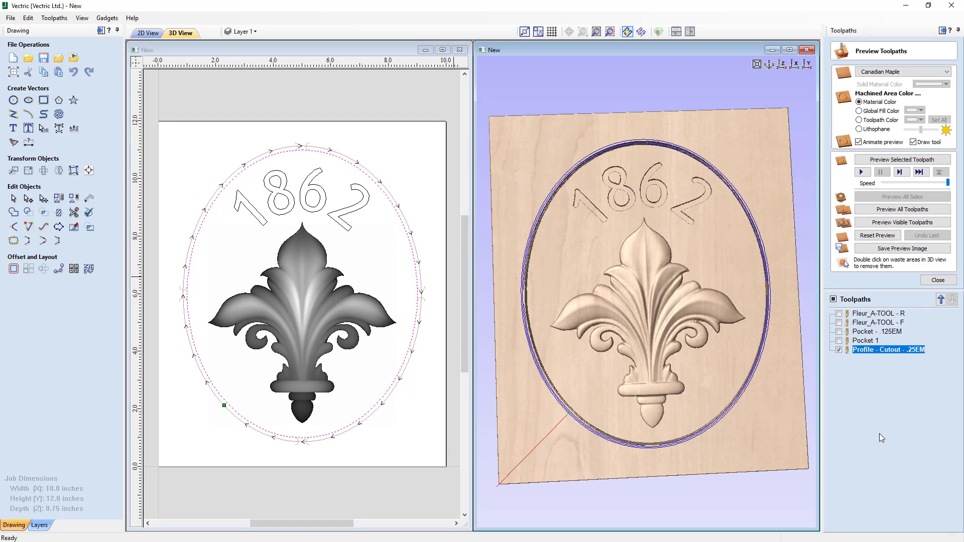
- Preview the cutout toolpath in 3D and inspect the cut edge from different angles
left_click(887, 222)
left_click_drag(632, 319, 520, 320)
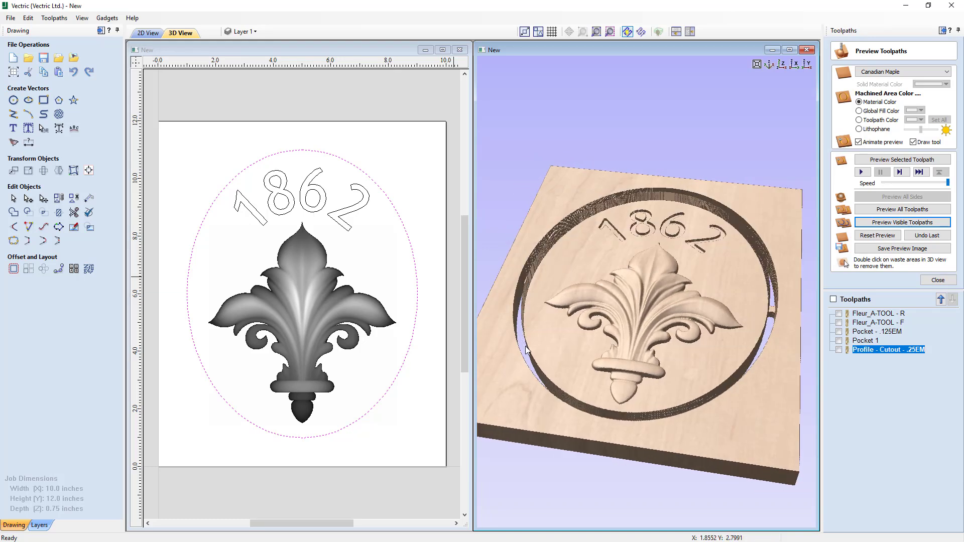
left_click_drag(561, 347, 618, 344)
- Reopen the cutout profile toolpath, check the allowance offset and recalculate it
double_click(863, 351)
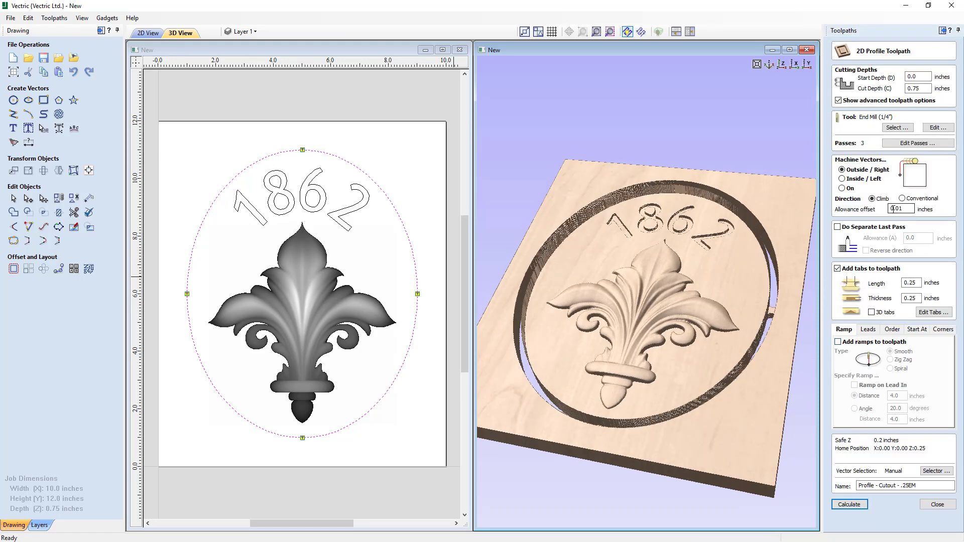
left_click(892, 210)
left_click(852, 505)
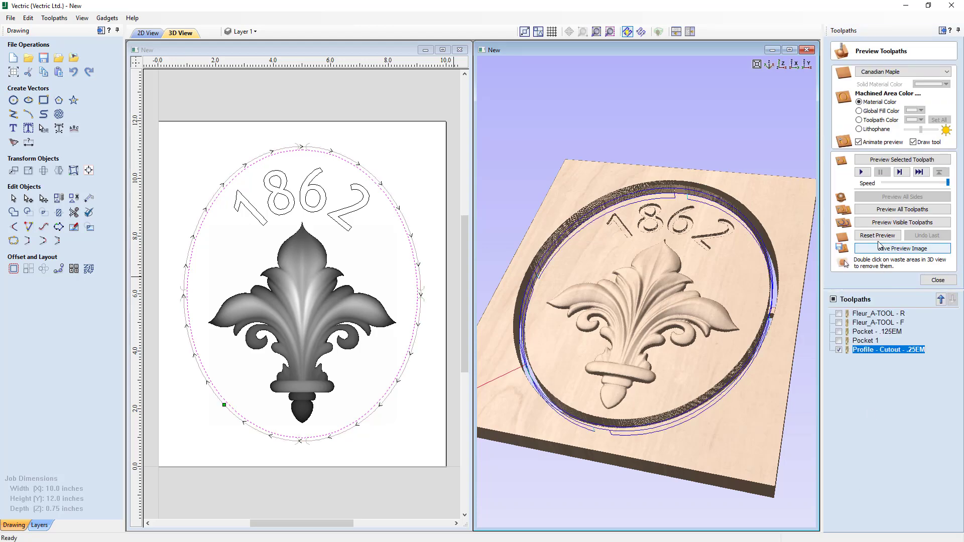
- Reset the 3D preview and make all five toolpaths visible
left_click(877, 235)
left_click(838, 313)
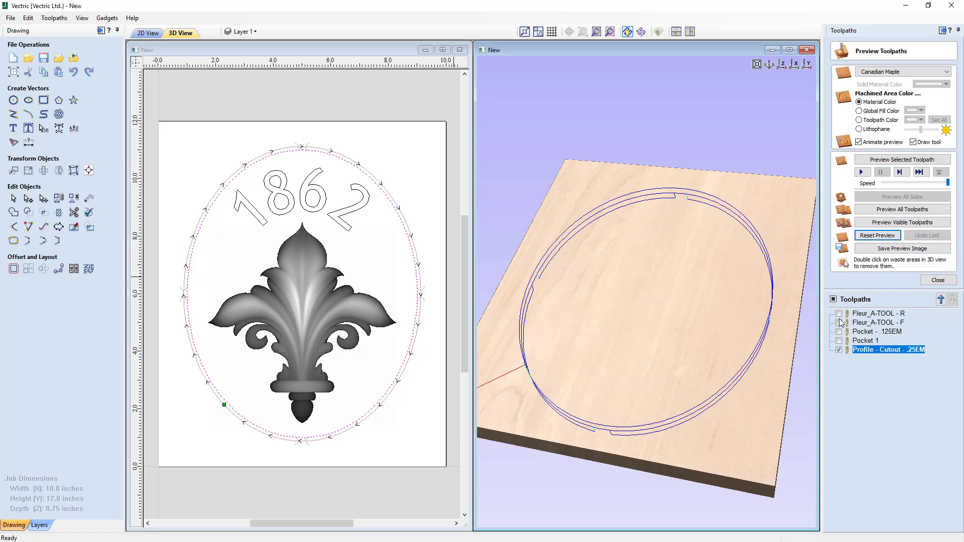
left_click(839, 322)
left_click(838, 332)
left_click(838, 340)
- Preview all toolpaths in 3D and inspect the finished carving from several angles
left_click(902, 213)
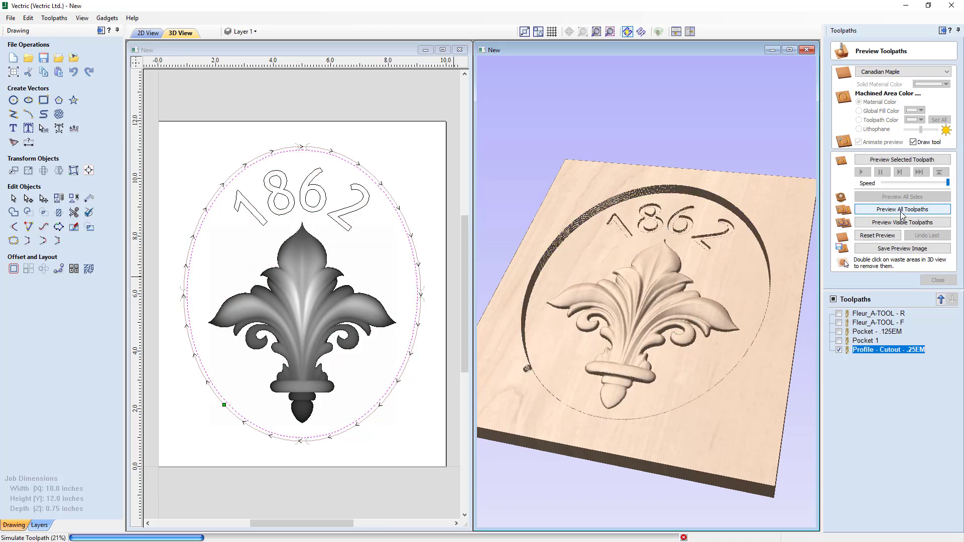
left_click_drag(596, 345, 604, 363)
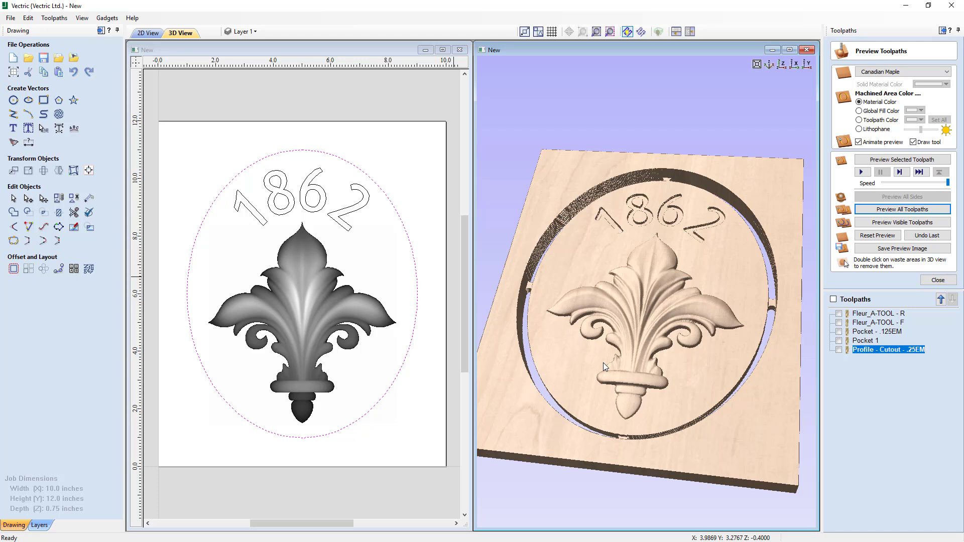
left_click_drag(609, 263, 686, 324)
left_click(936, 281)
- Open the Save Toolpaths panel to review the toolpaths and post processor, then close it
left_click(909, 154)
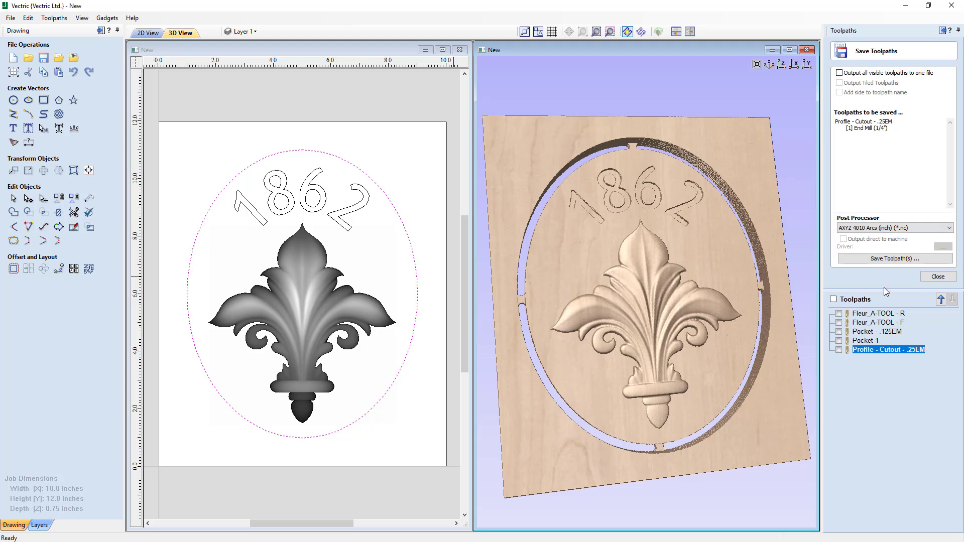
mouse_move(870, 352)
mouse_move(858, 320)
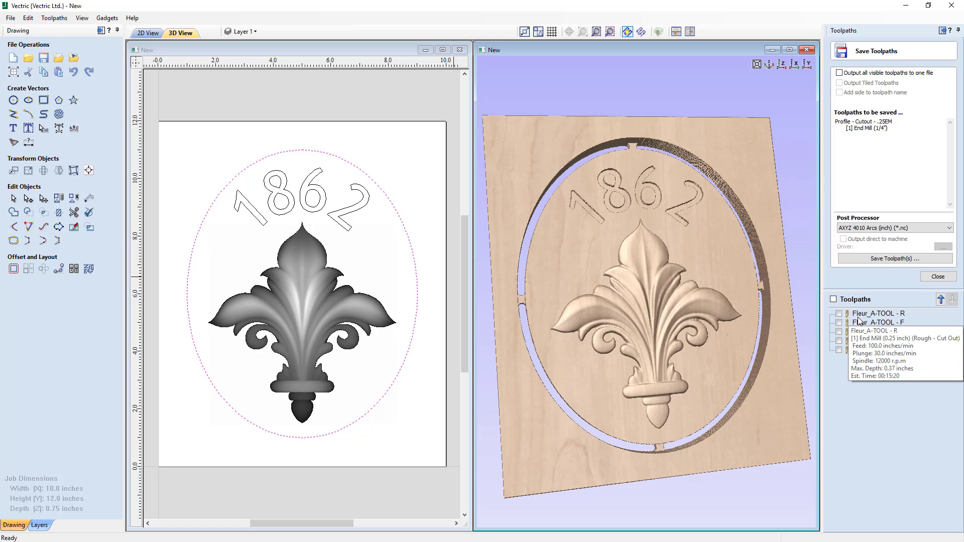
left_click(938, 276)
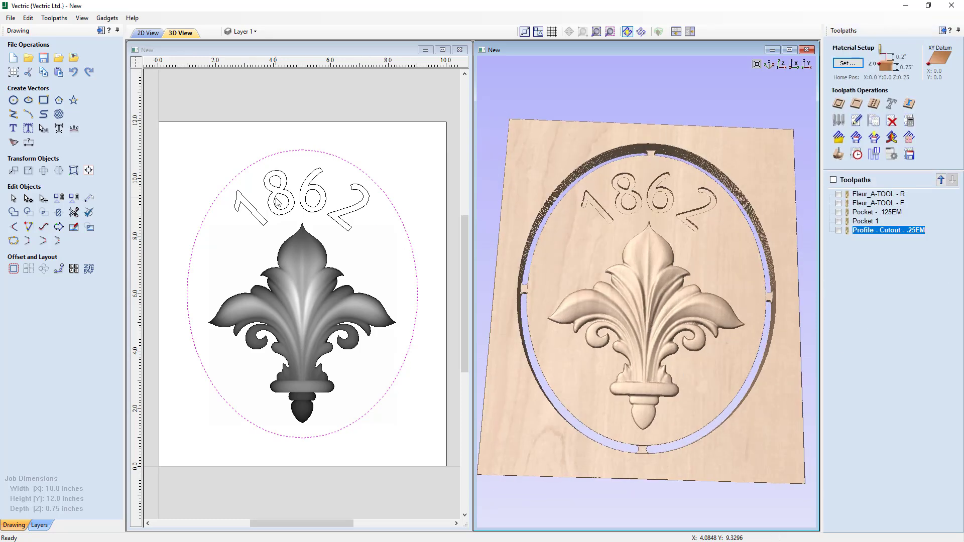
- Save the job as Importing_3D_Toolpaths.crv, replacing the existing file
left_click(11, 20)
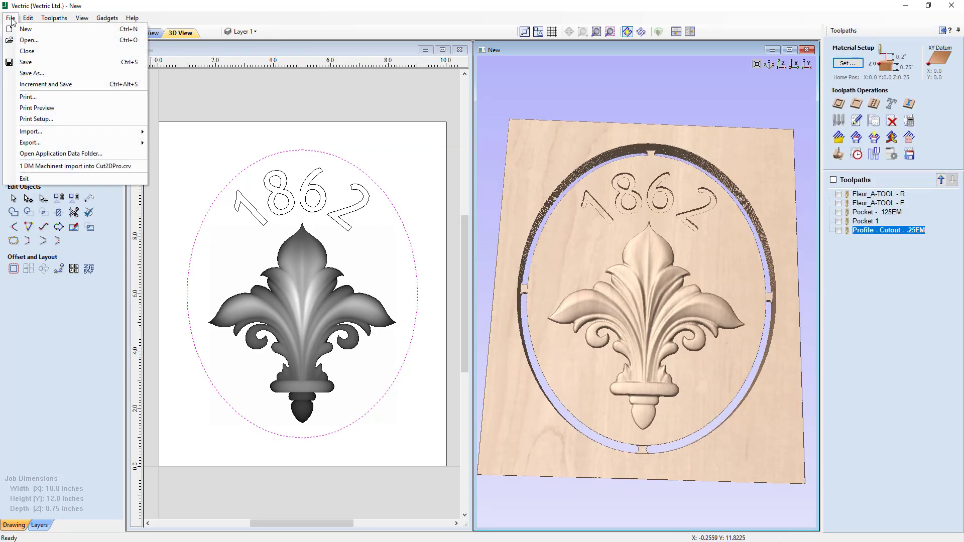
left_click(27, 76)
left_click(486, 234)
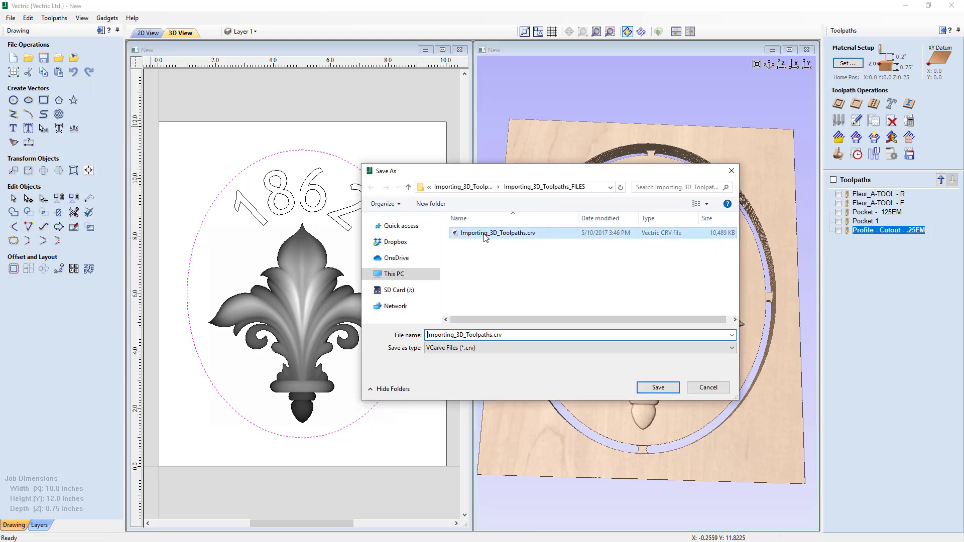
left_click(658, 388)
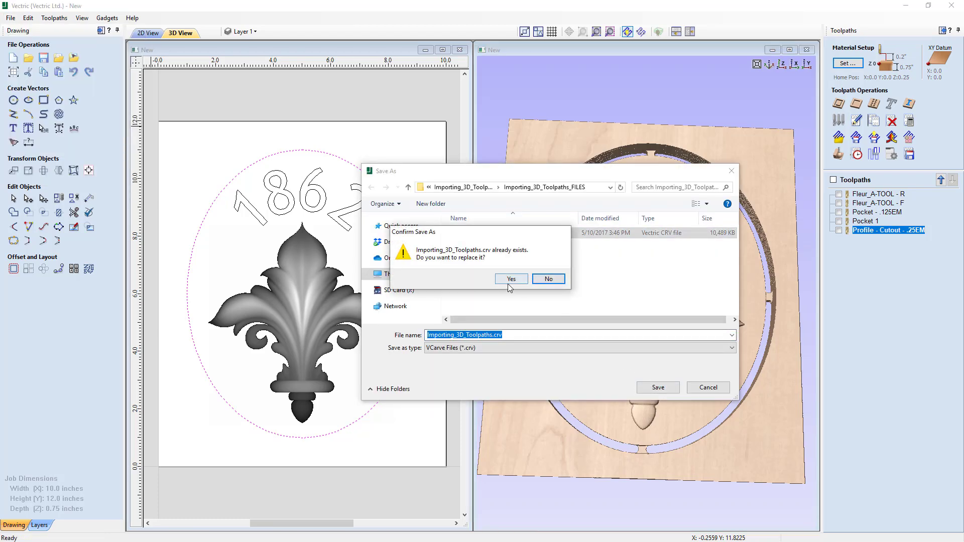
left_click(508, 279)
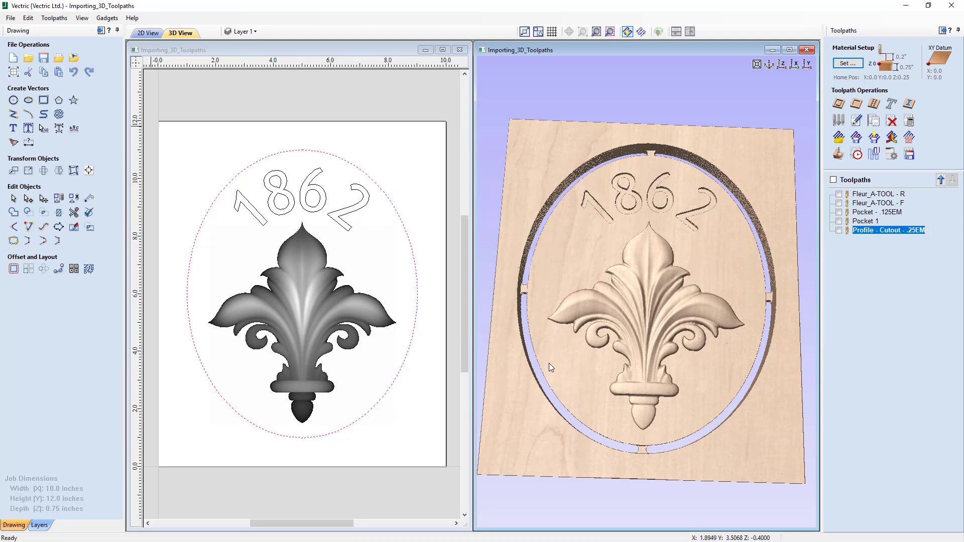
left_click_drag(549, 363, 587, 359)
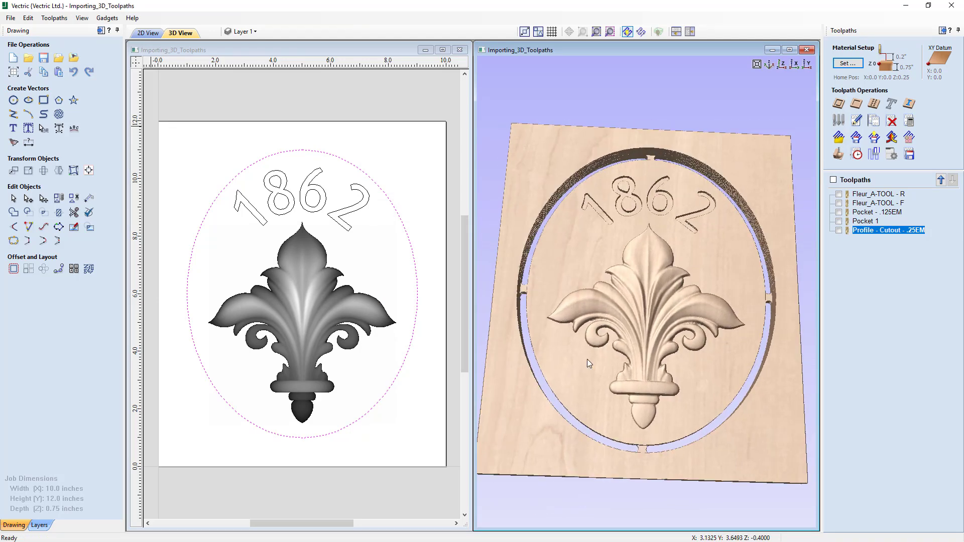